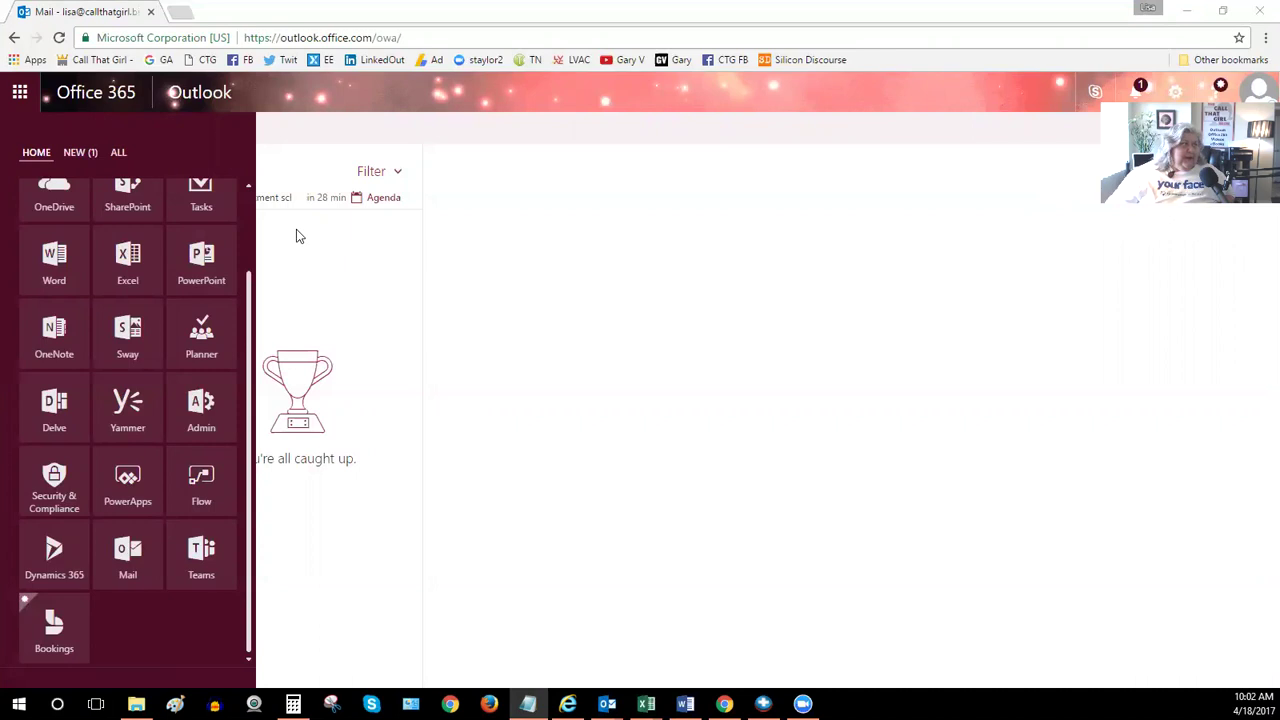
Open the Bookings app from the Office 365 app launcher, reaching its home page
click(19, 93)
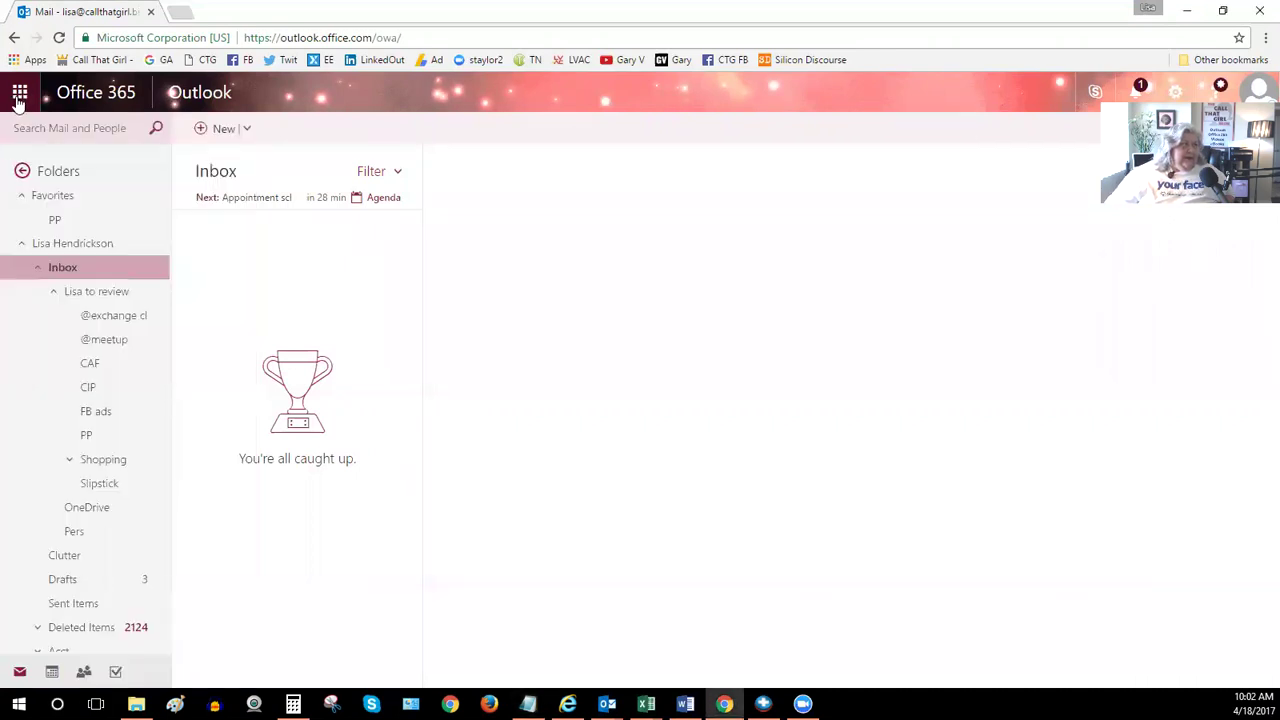
click(19, 93)
scroll(25, 220, up, 2)
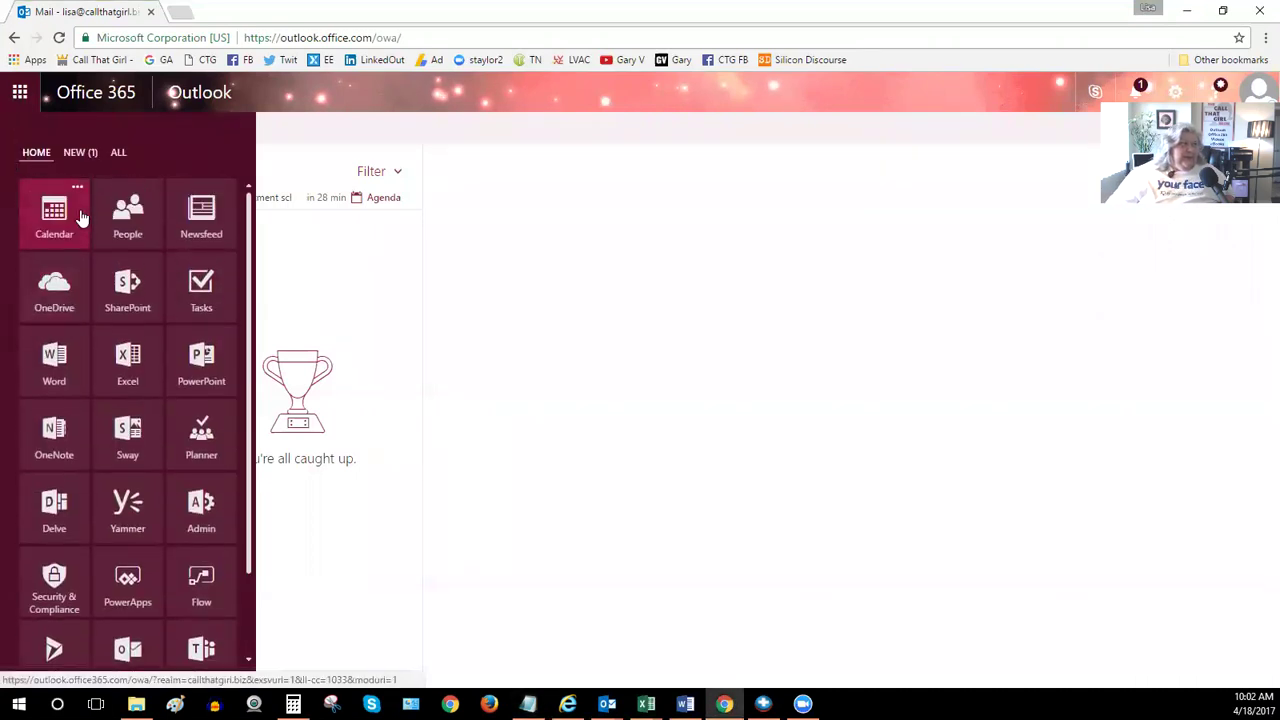
scroll(78, 252, down, 1)
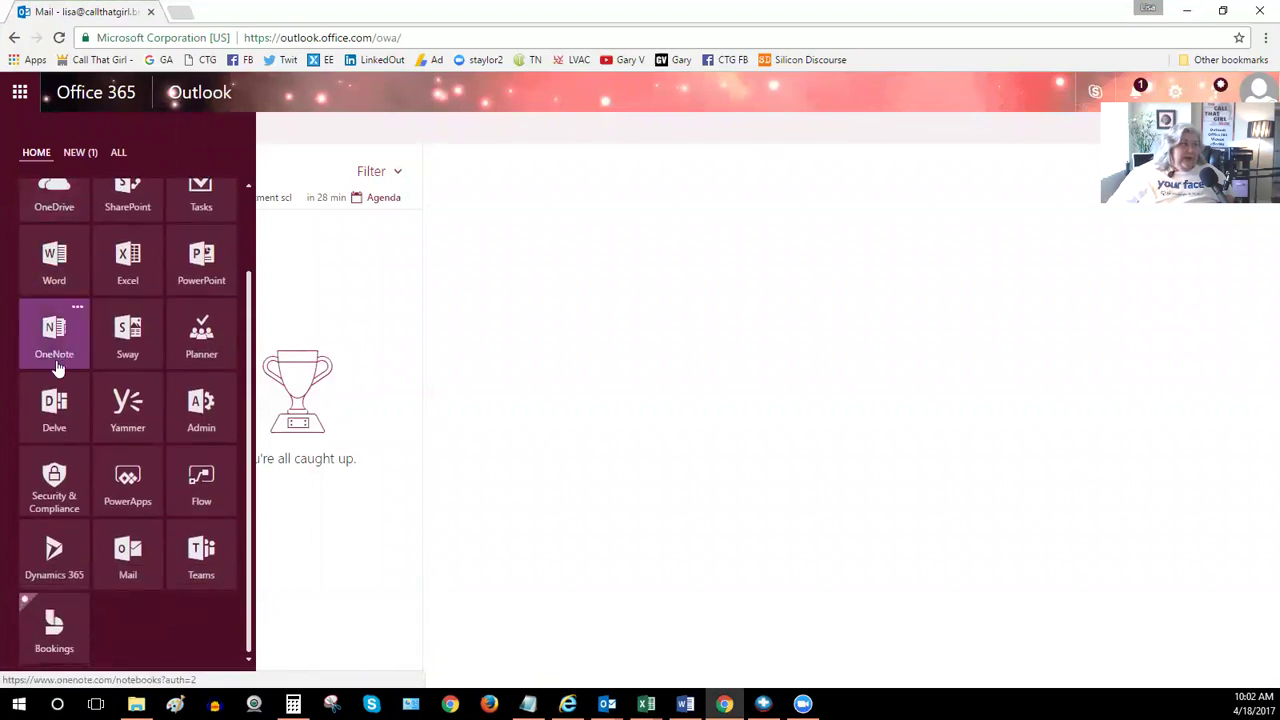
click(53, 629)
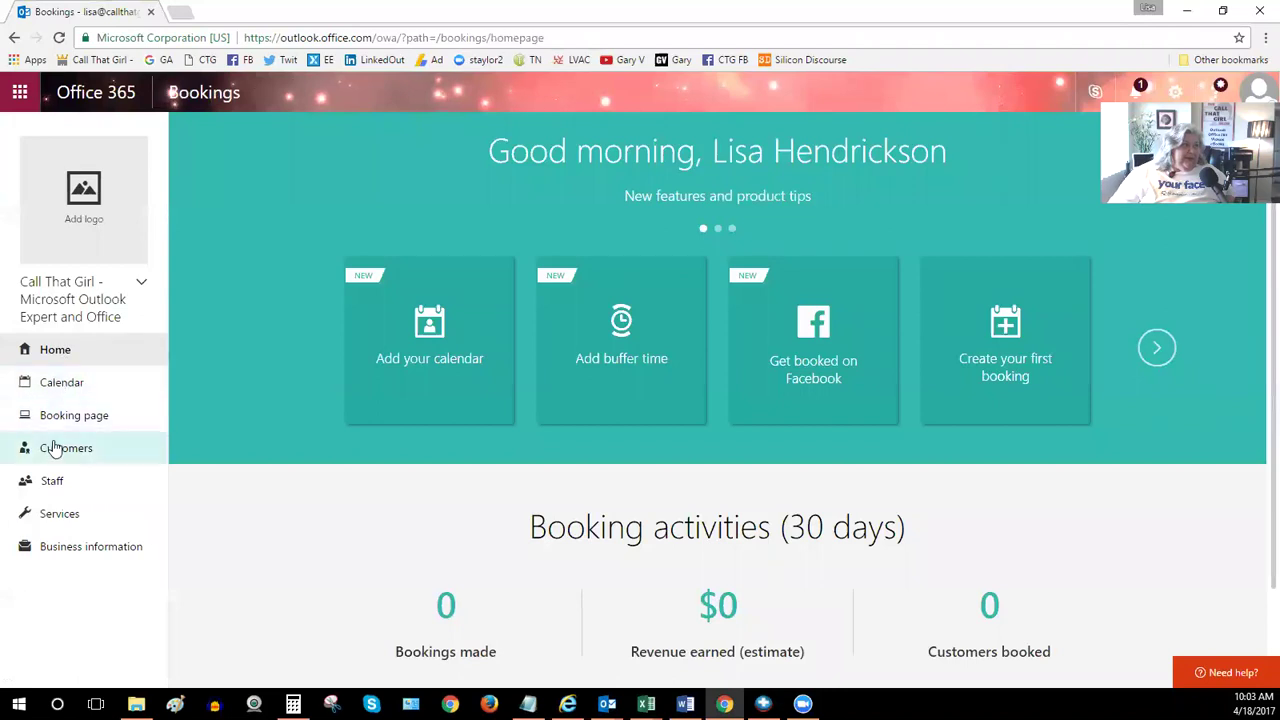
Review the business name and hours under Business information, then view the Services list with Consult
click(55, 552)
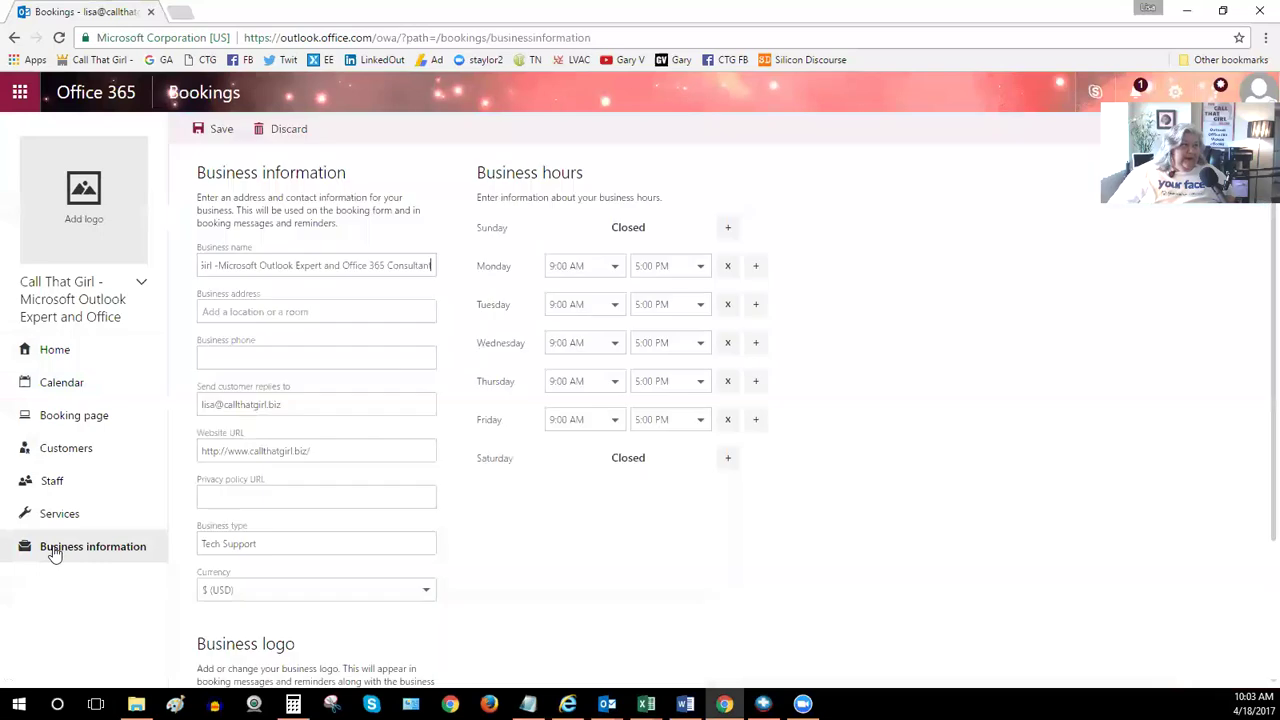
click(315, 266)
drag(430, 266, 165, 276)
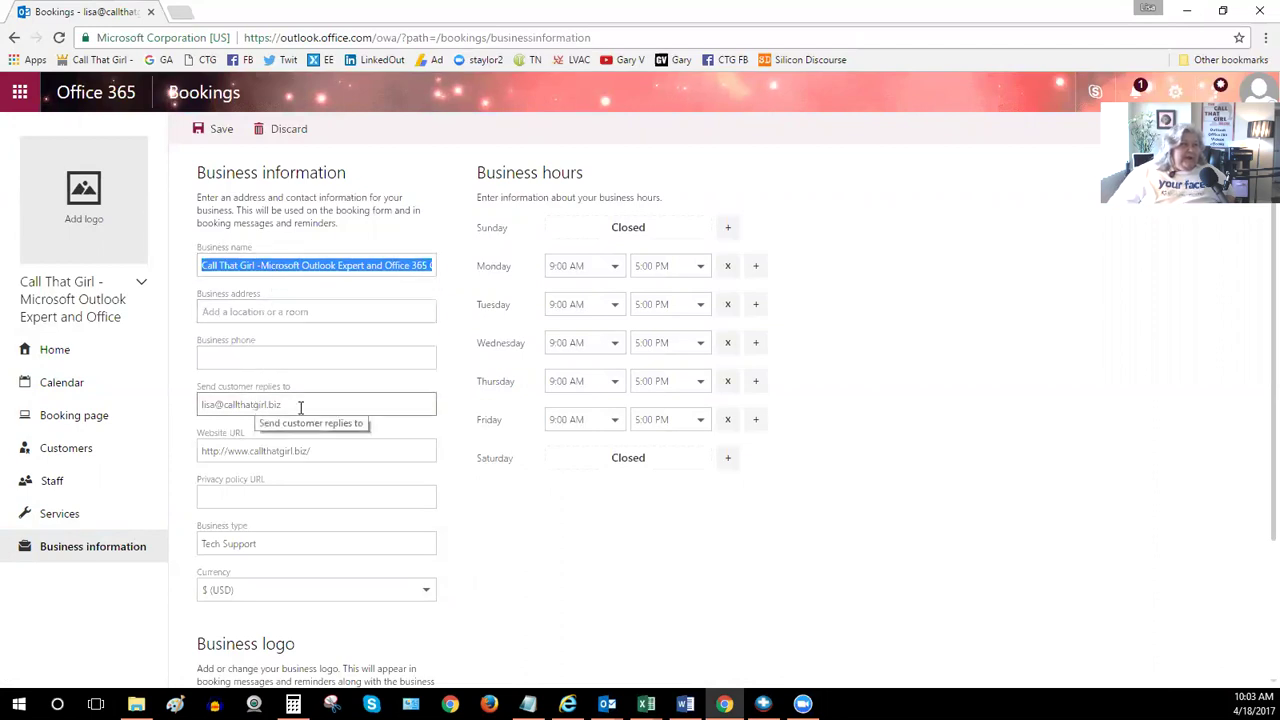
scroll(310, 405, down, 2)
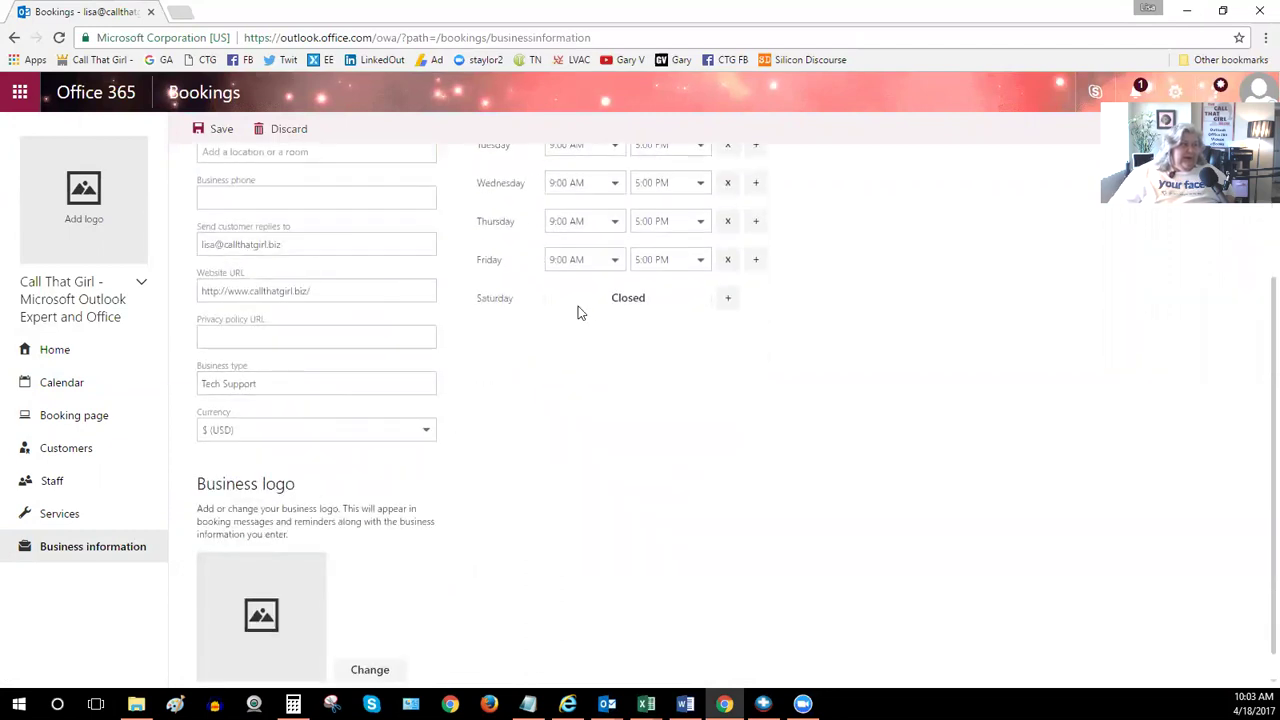
scroll(590, 290, up, 2)
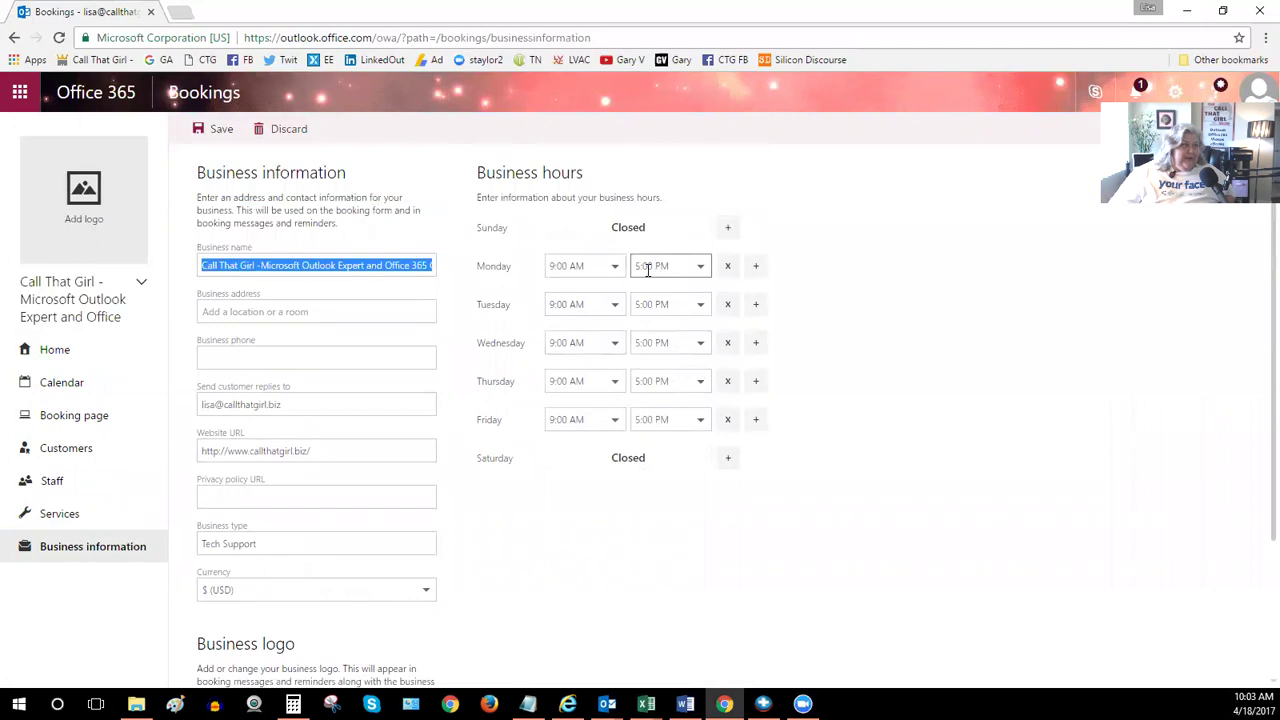
click(70, 518)
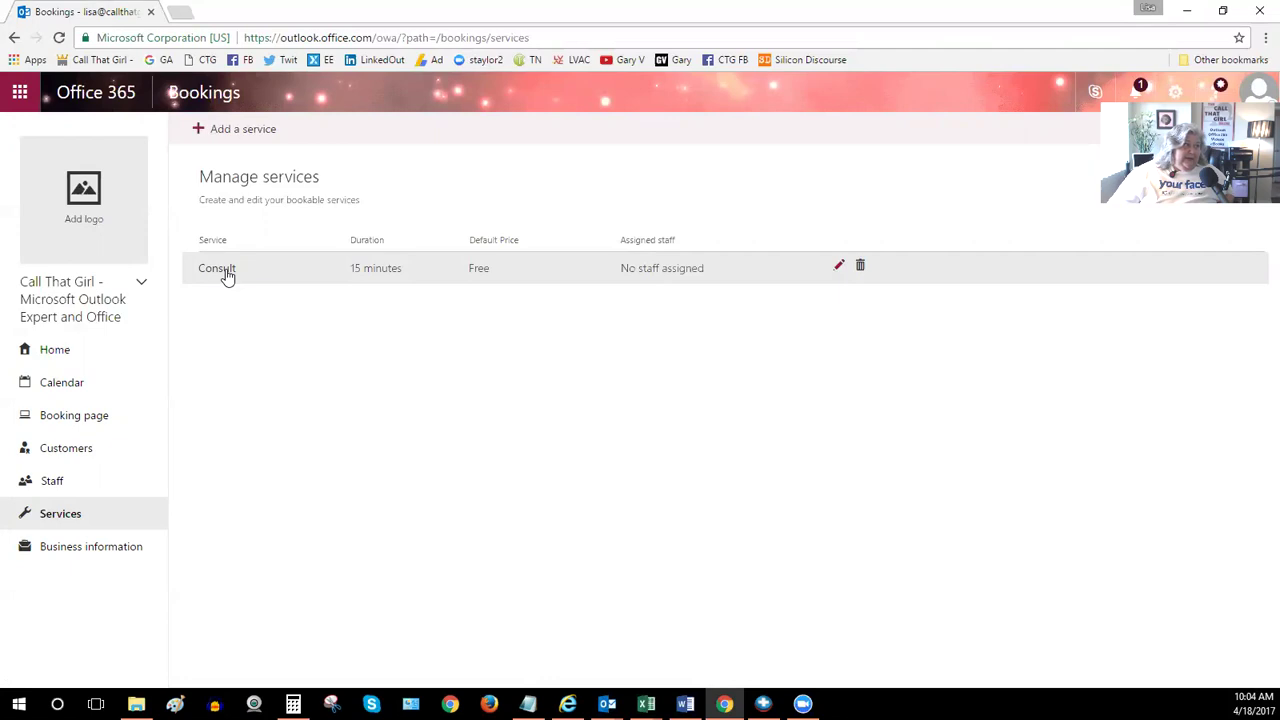
Check the Staff list, then view the Booking page settings showing status Published
click(62, 485)
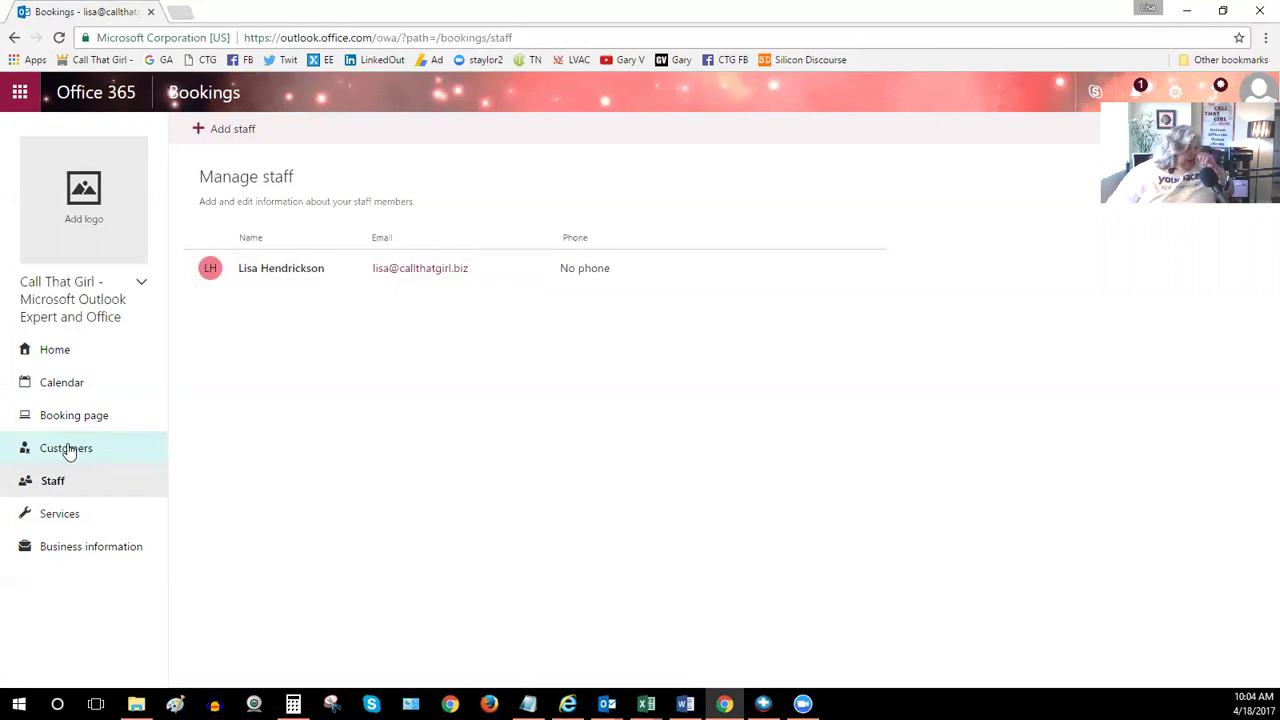
click(72, 427)
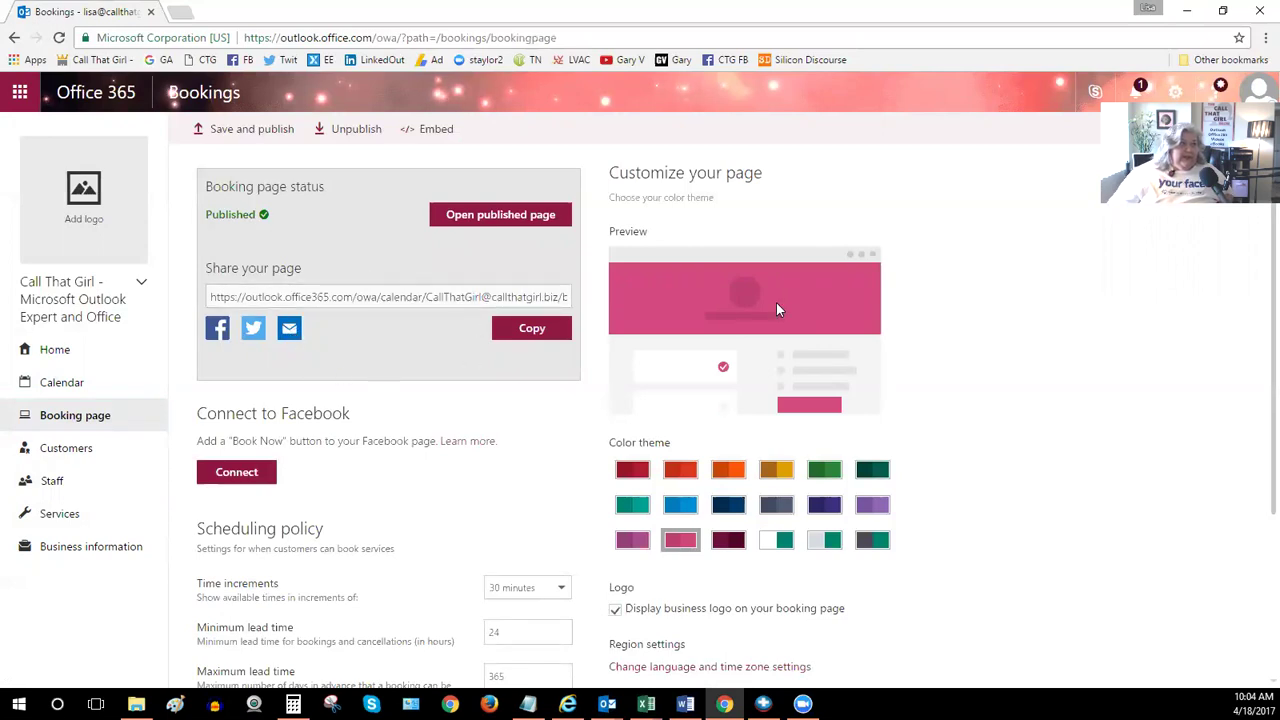
Select the booking page's share URL, then view the April 18, 2017 calendar
scroll(350, 435, down, 3)
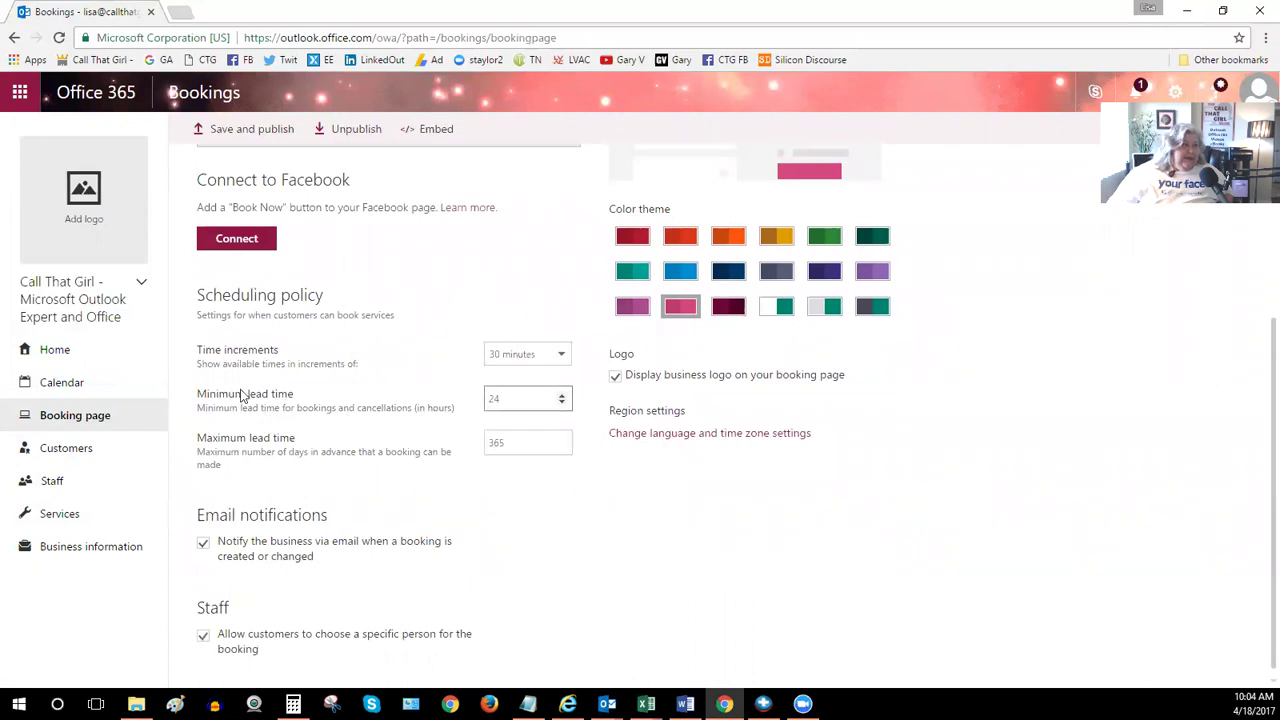
scroll(250, 333, up, 3)
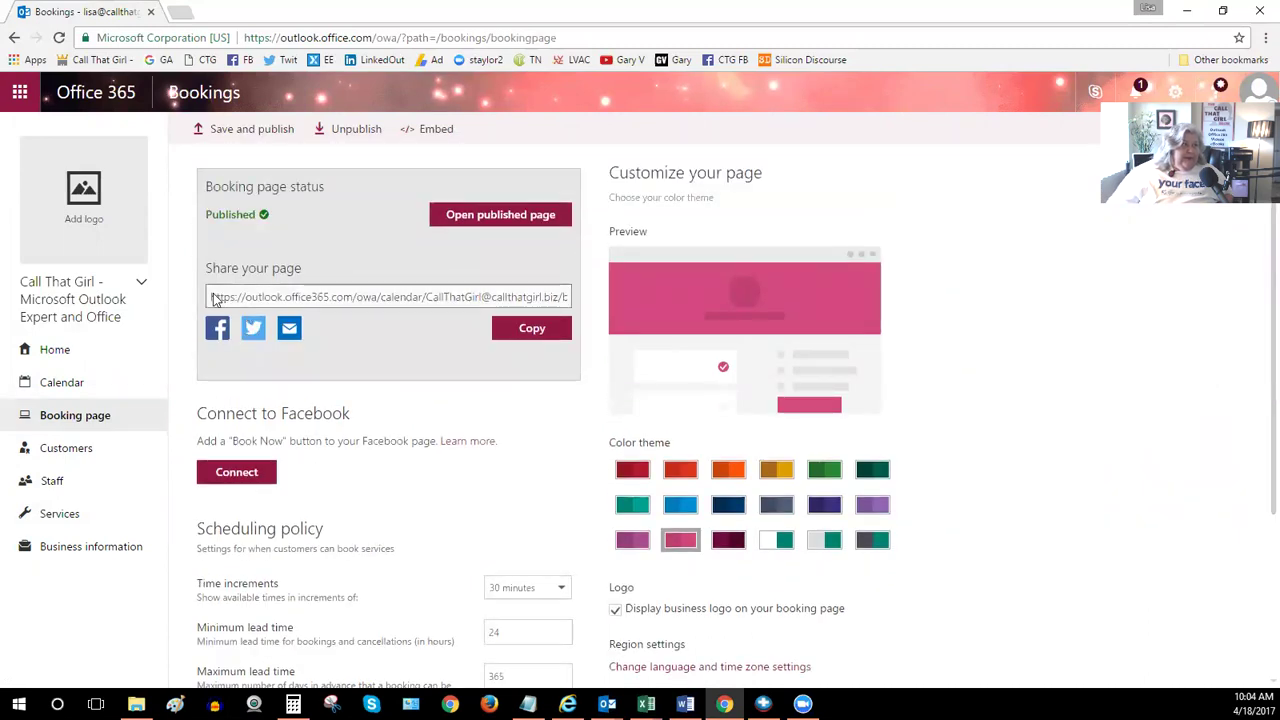
click(212, 300)
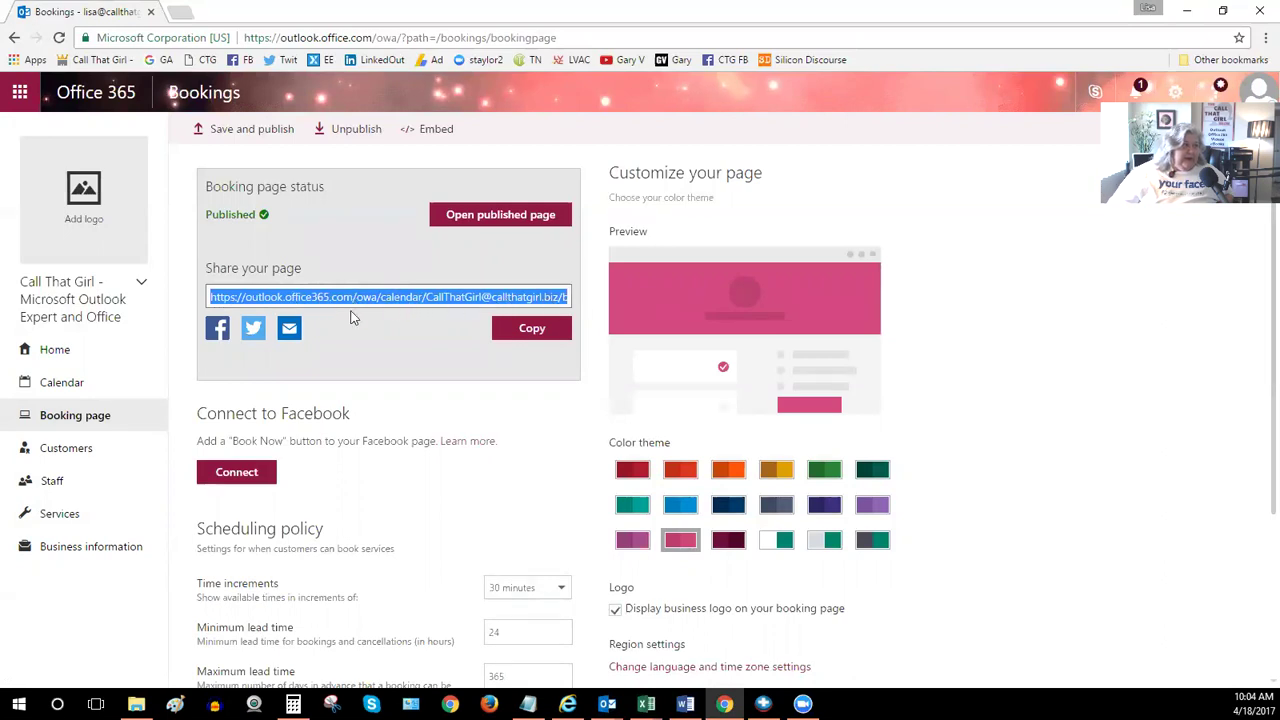
click(77, 385)
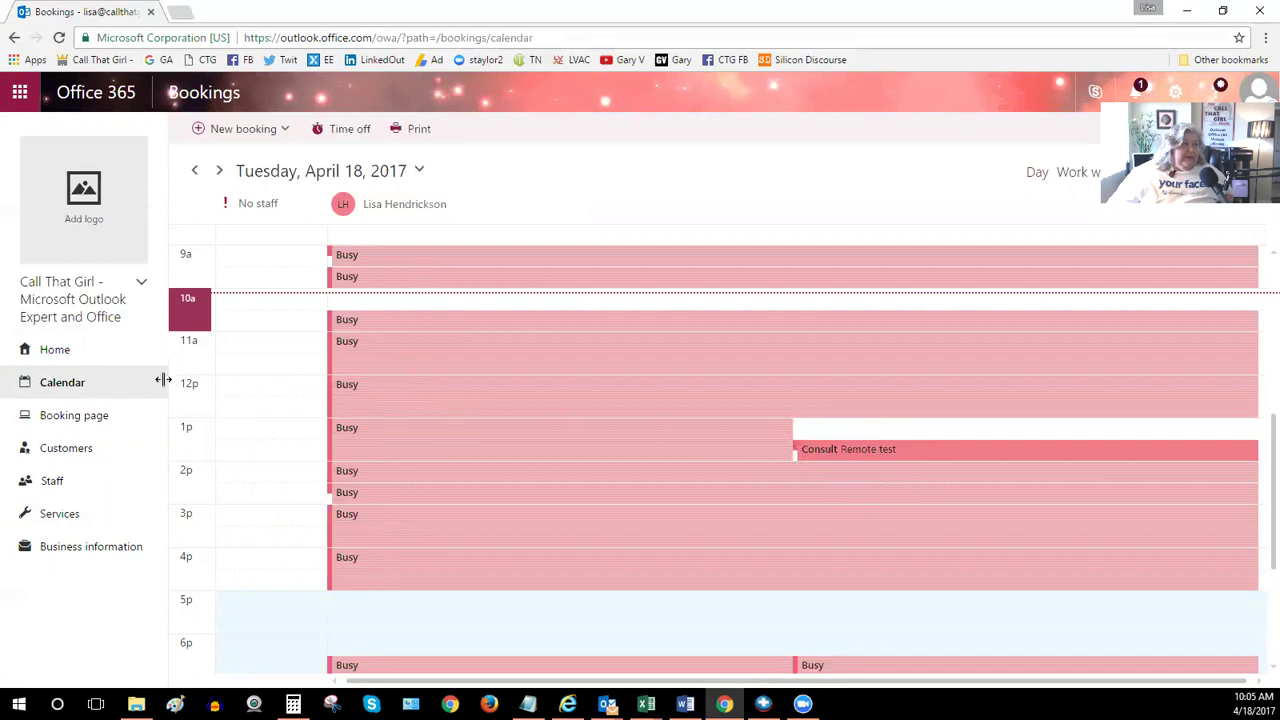
Go back to the Bookings home page with its welcome tiles and activity summary
click(55, 358)
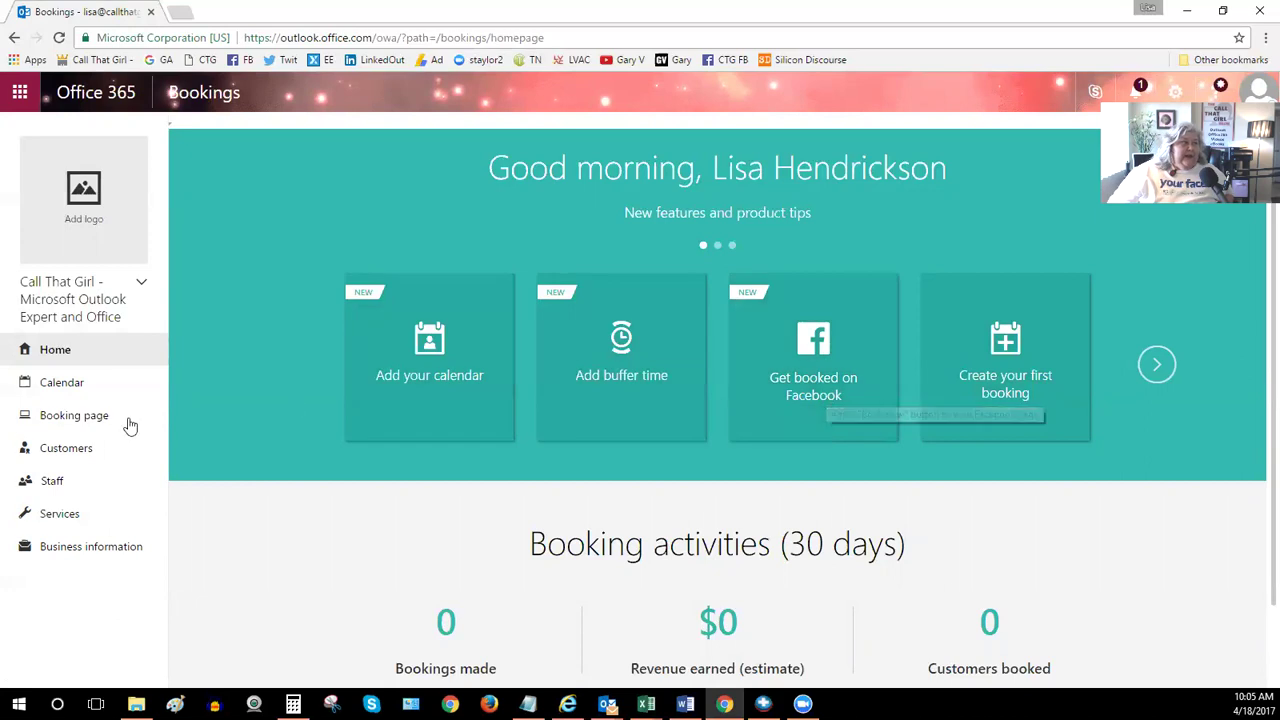
Revisit Business information, Services and Booking page settings, ending on the April 18 day calendar
click(60, 546)
click(60, 516)
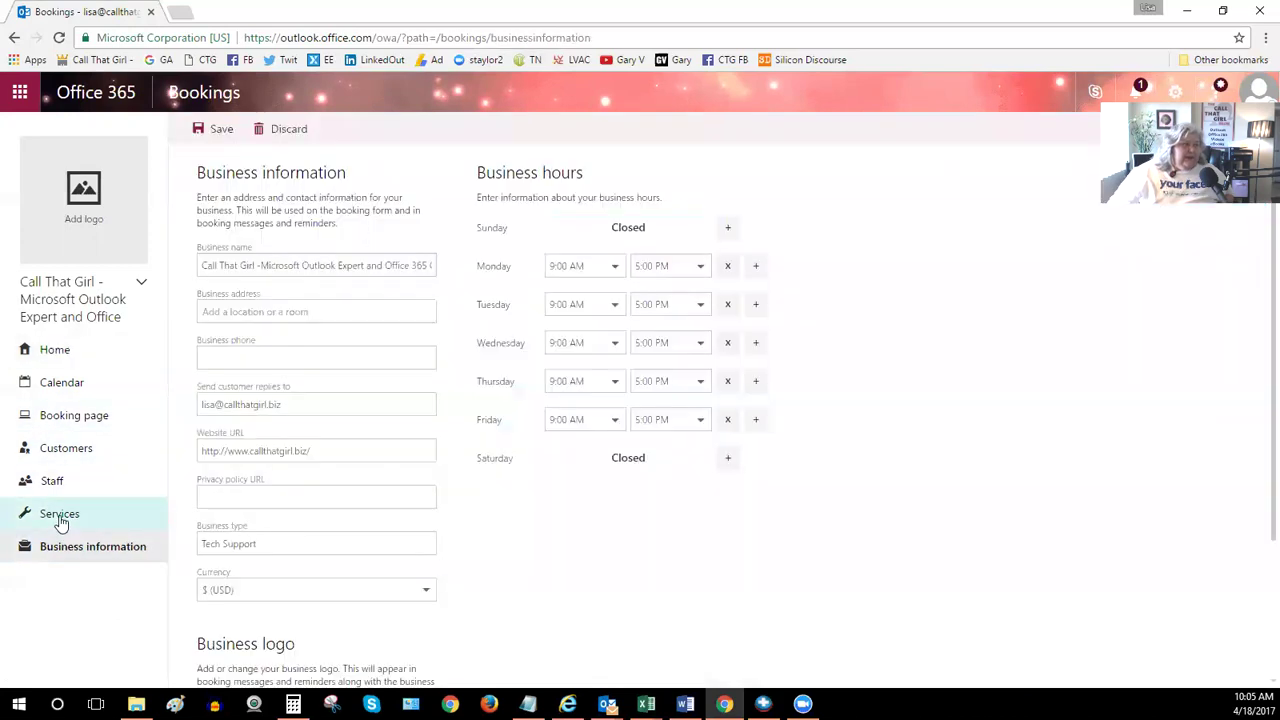
click(65, 418)
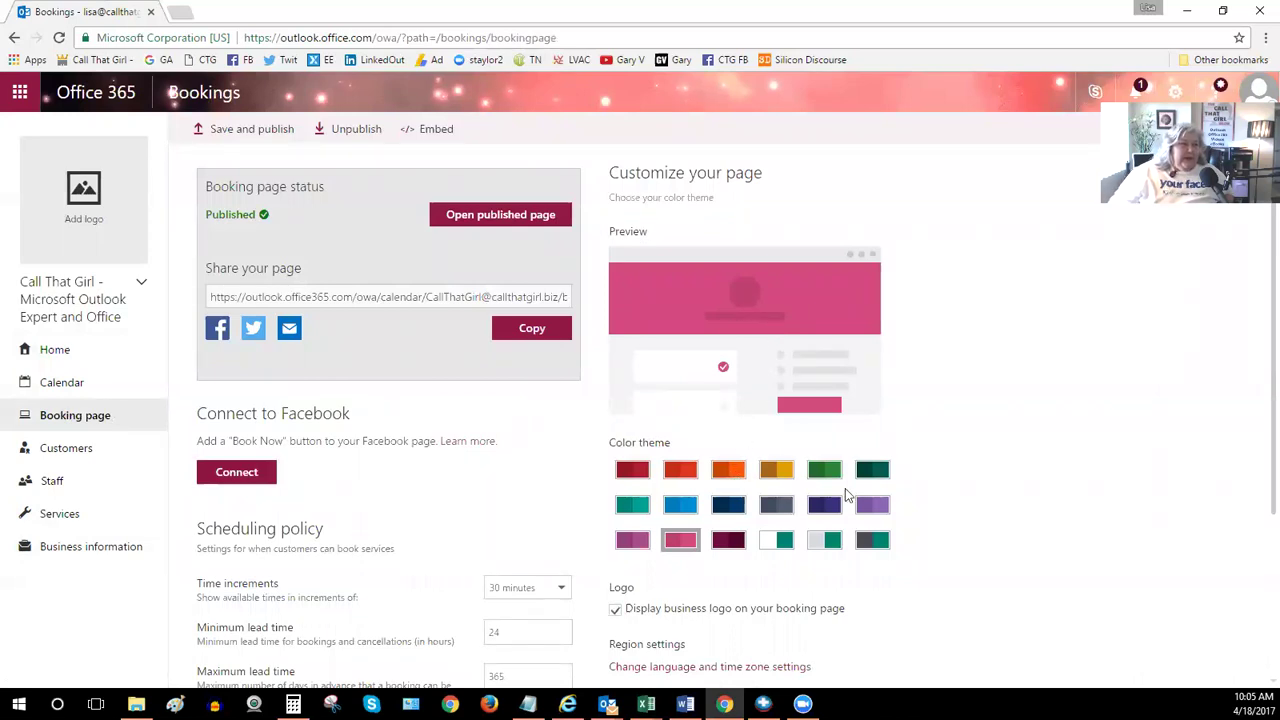
scroll(838, 492, down, 2)
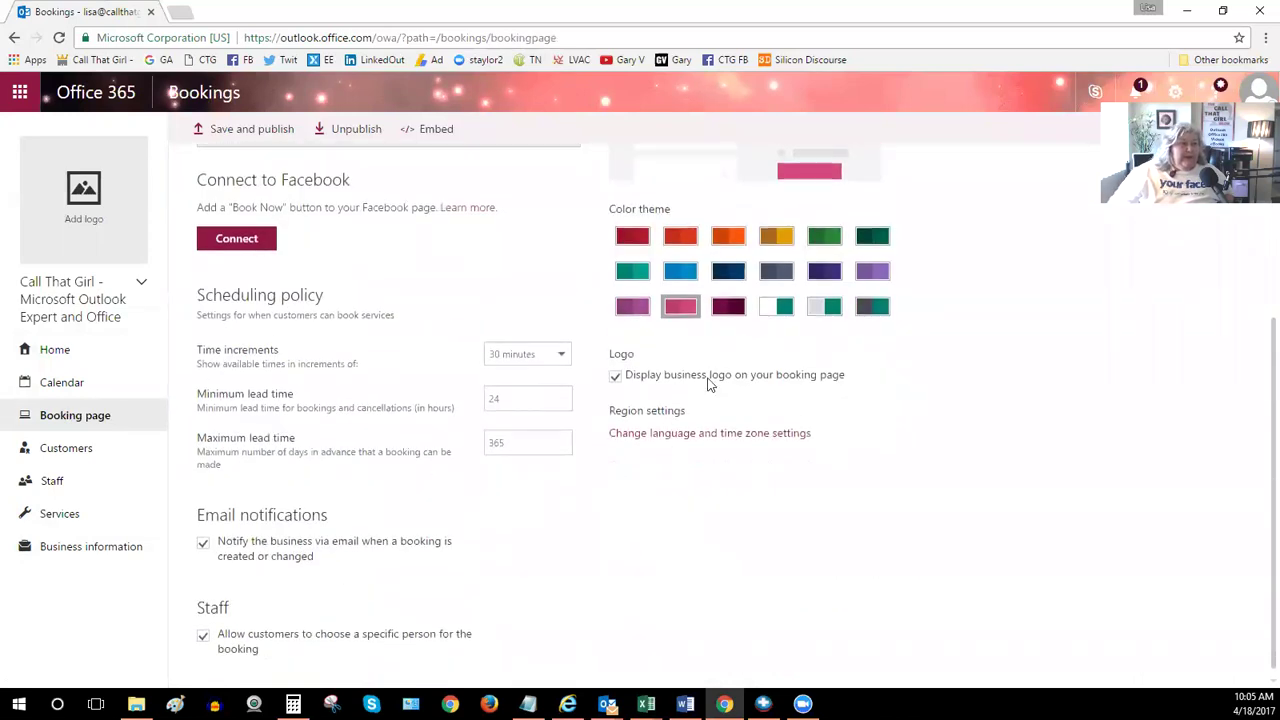
scroll(708, 385, up, 2)
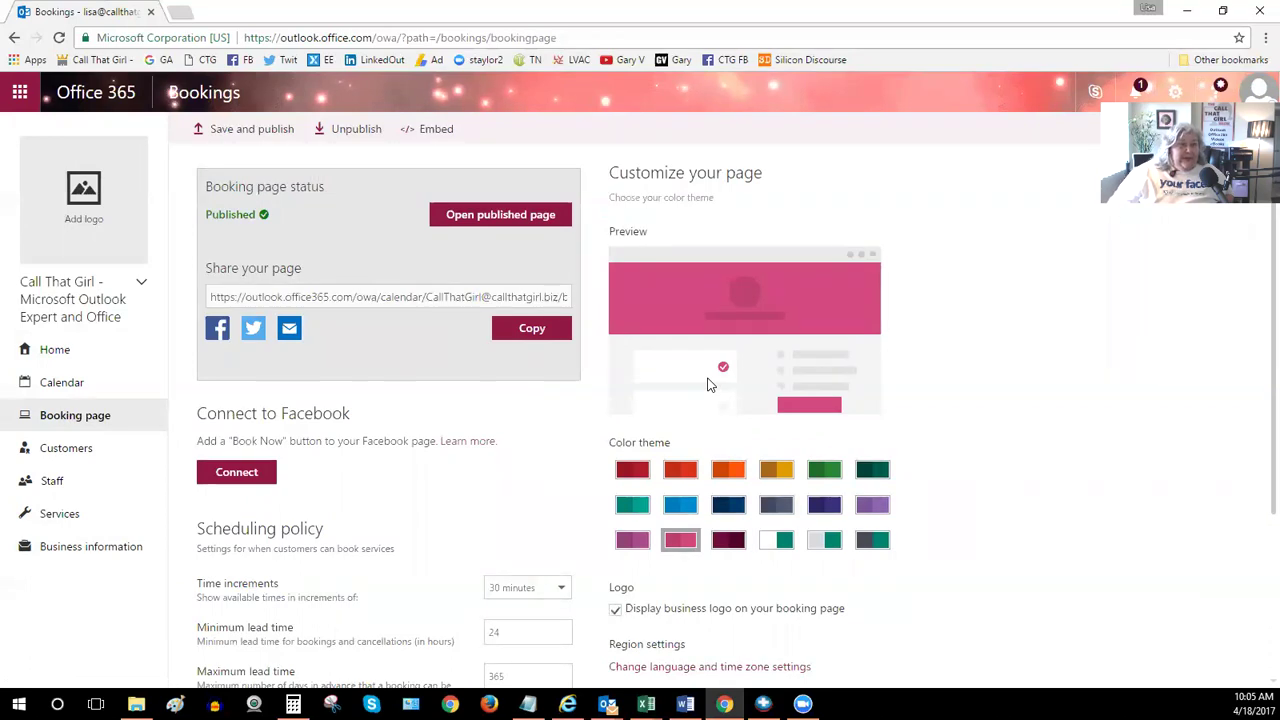
click(52, 388)
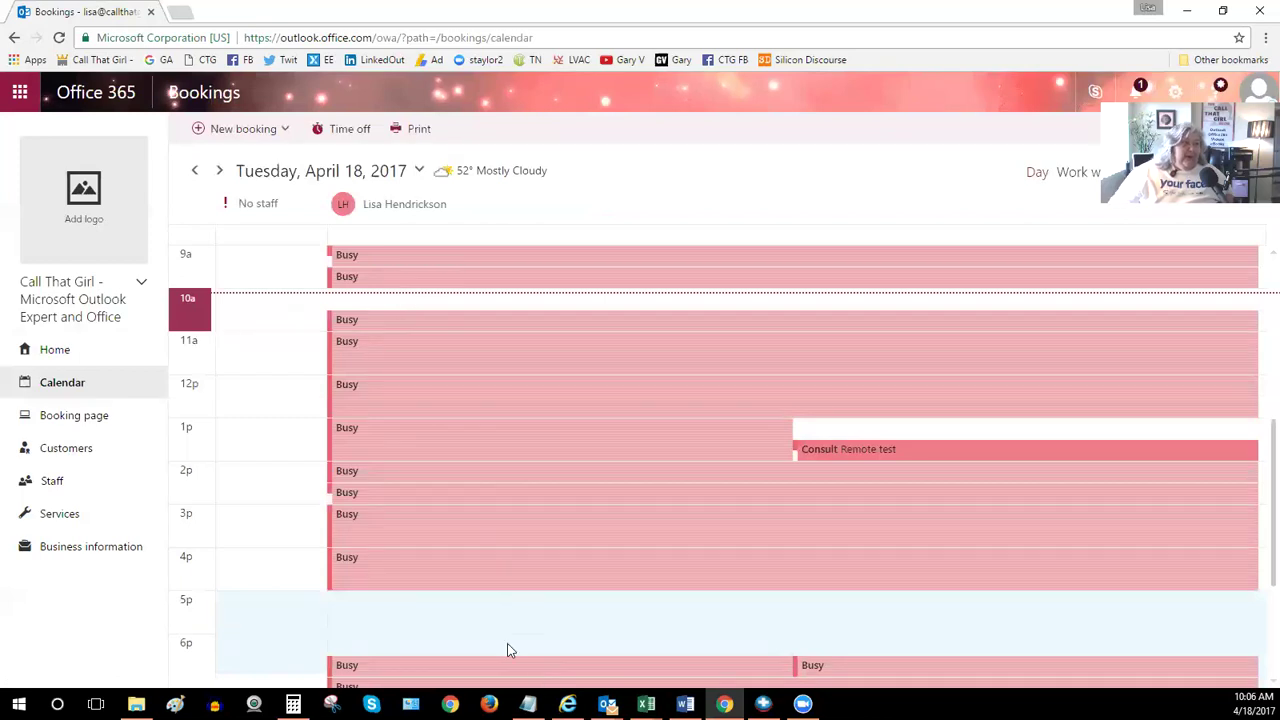
Bring up the public booking page in a maximized Internet Explorer window
click(567, 703)
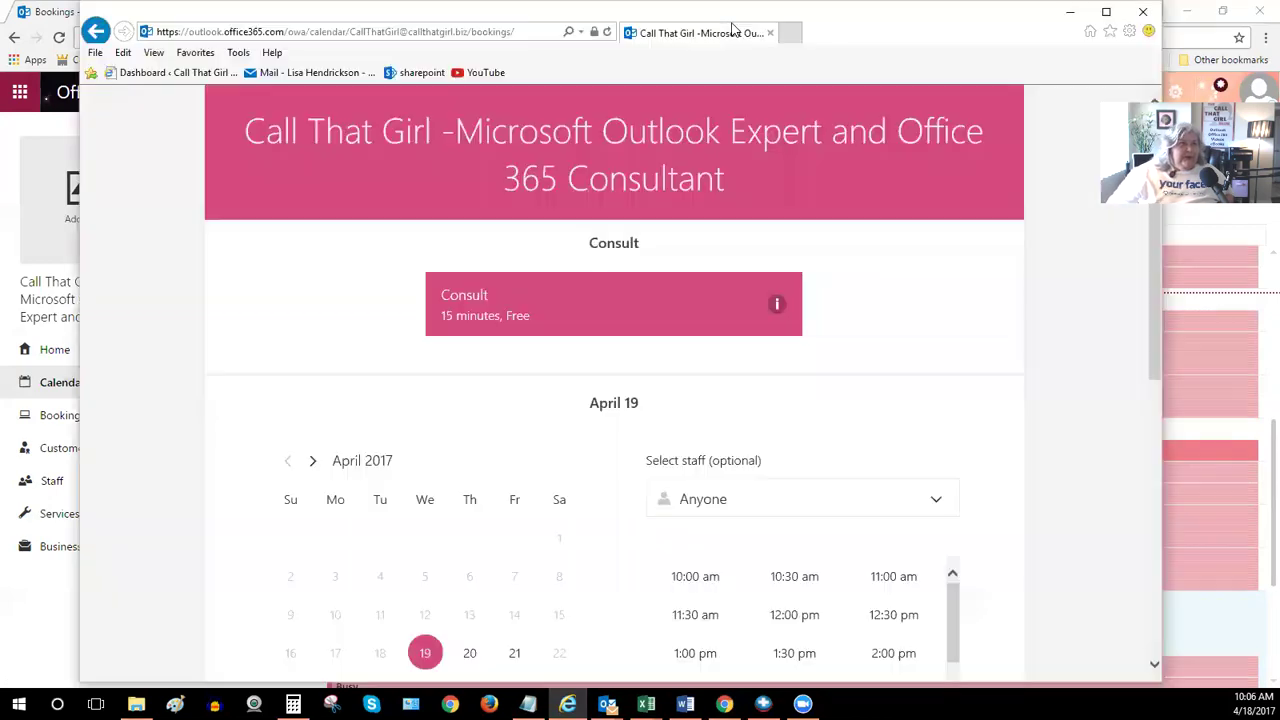
click(1107, 12)
click(448, 32)
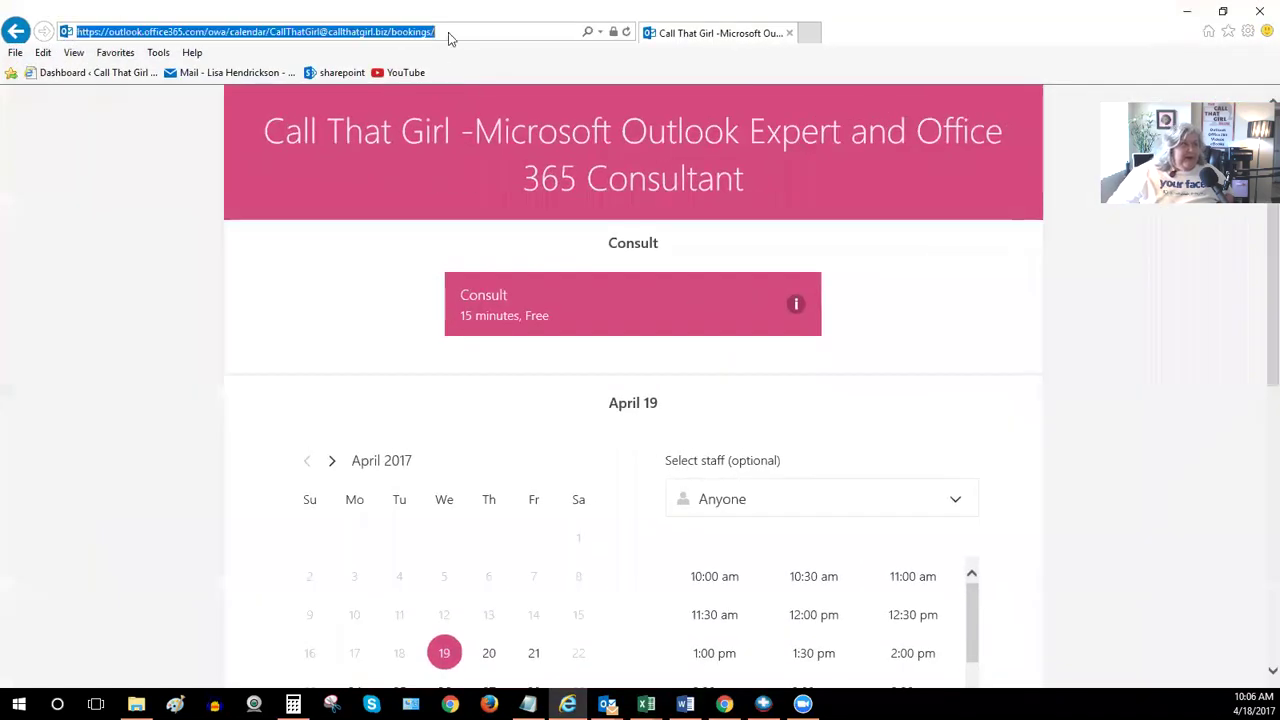
click(230, 202)
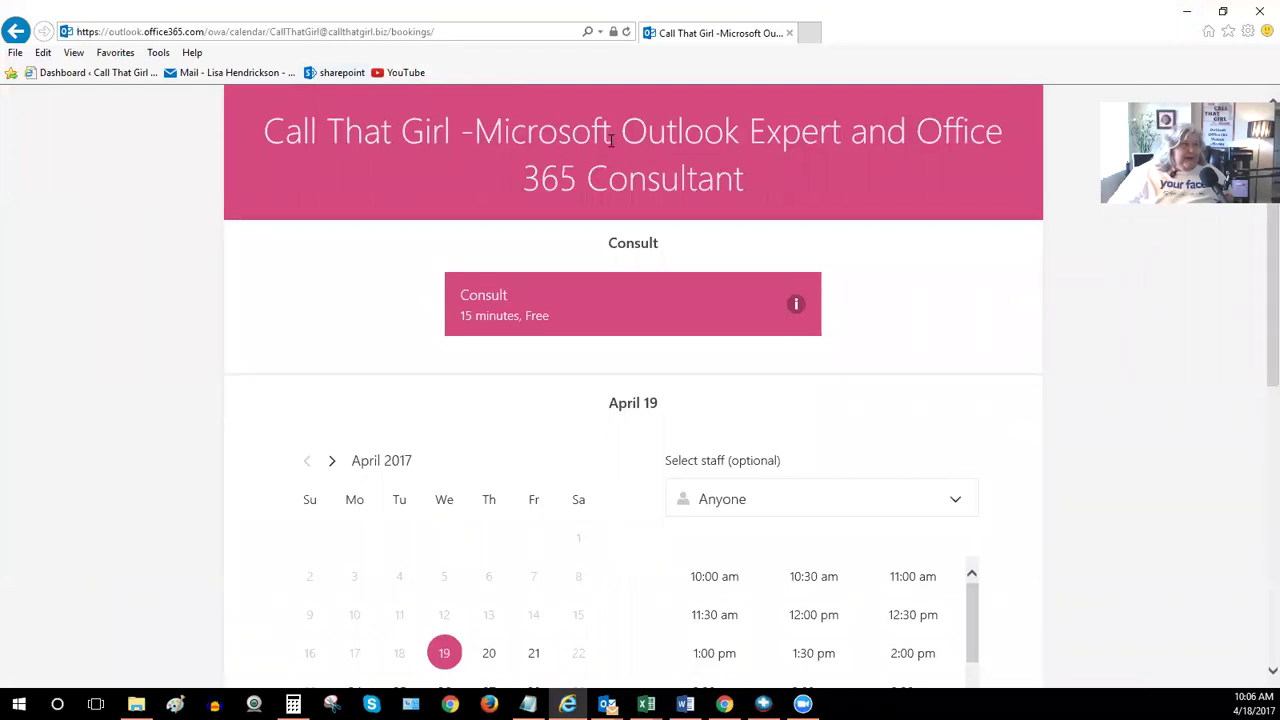
drag(751, 177, 268, 144)
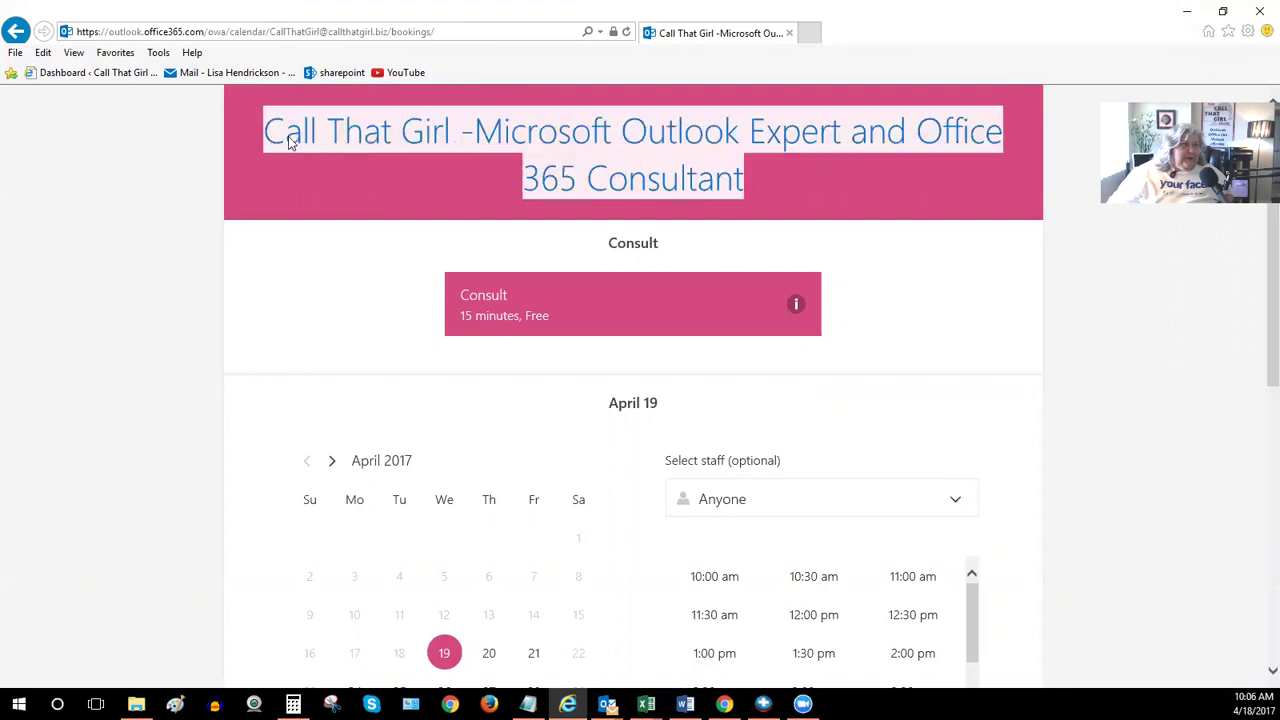
click(582, 194)
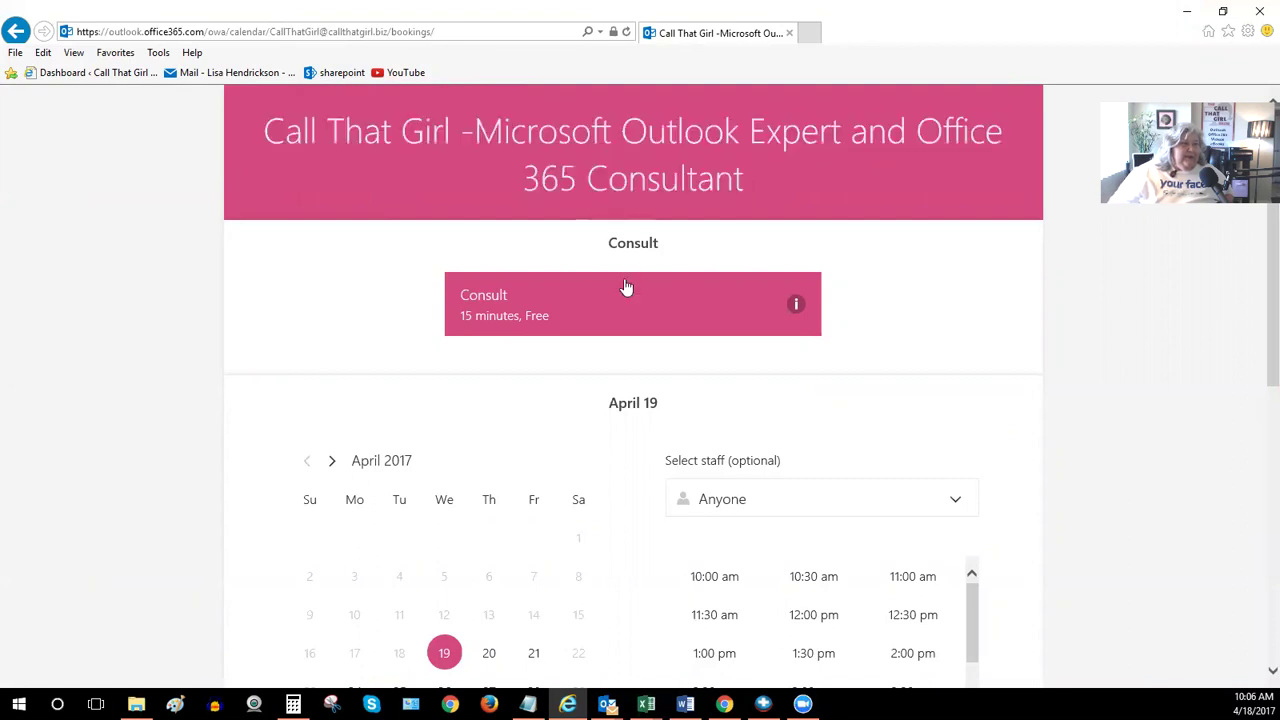
Choose the free 15-minute Consult and settle on April 20 as the booking date
click(591, 318)
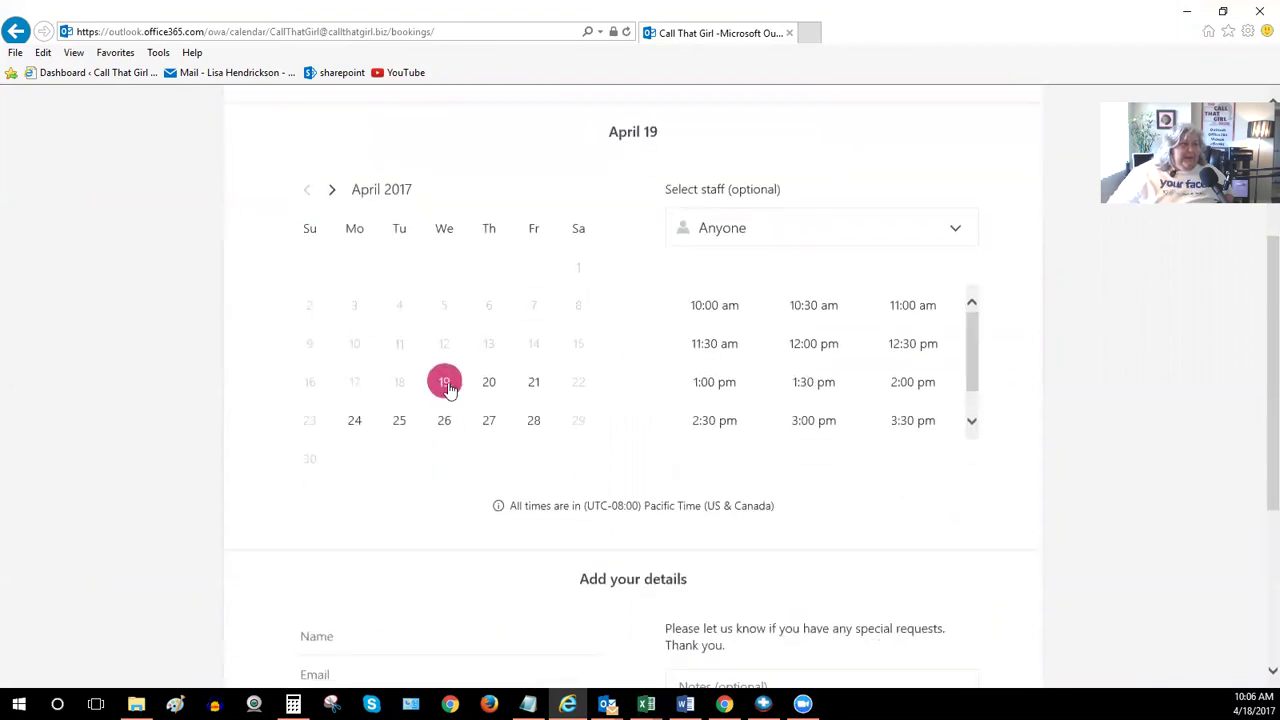
click(491, 384)
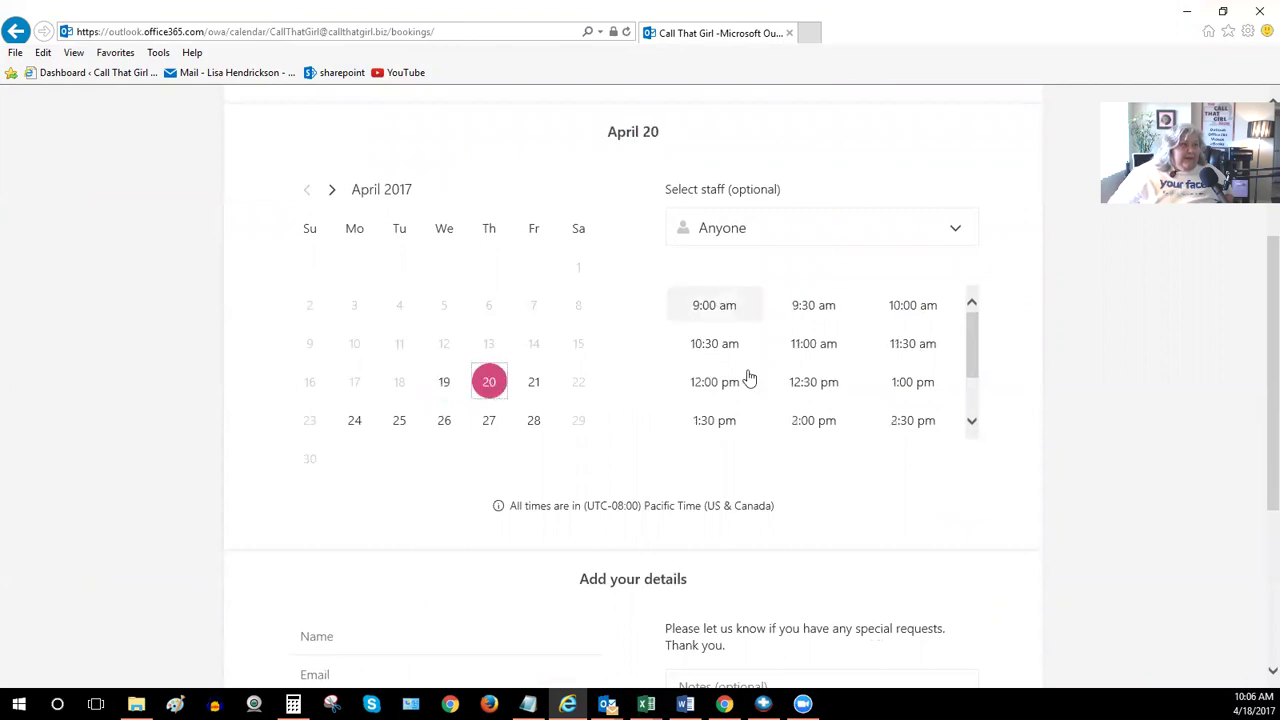
click(450, 389)
click(487, 388)
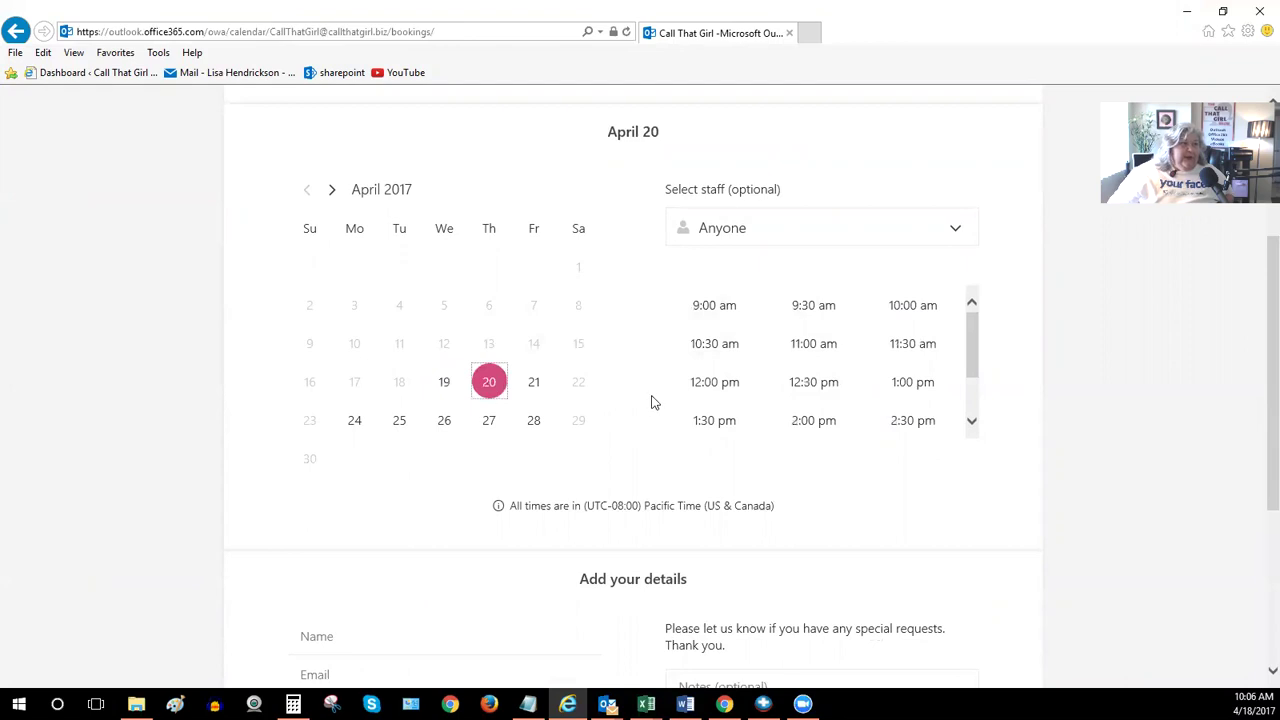
scroll(655, 330, down, 3)
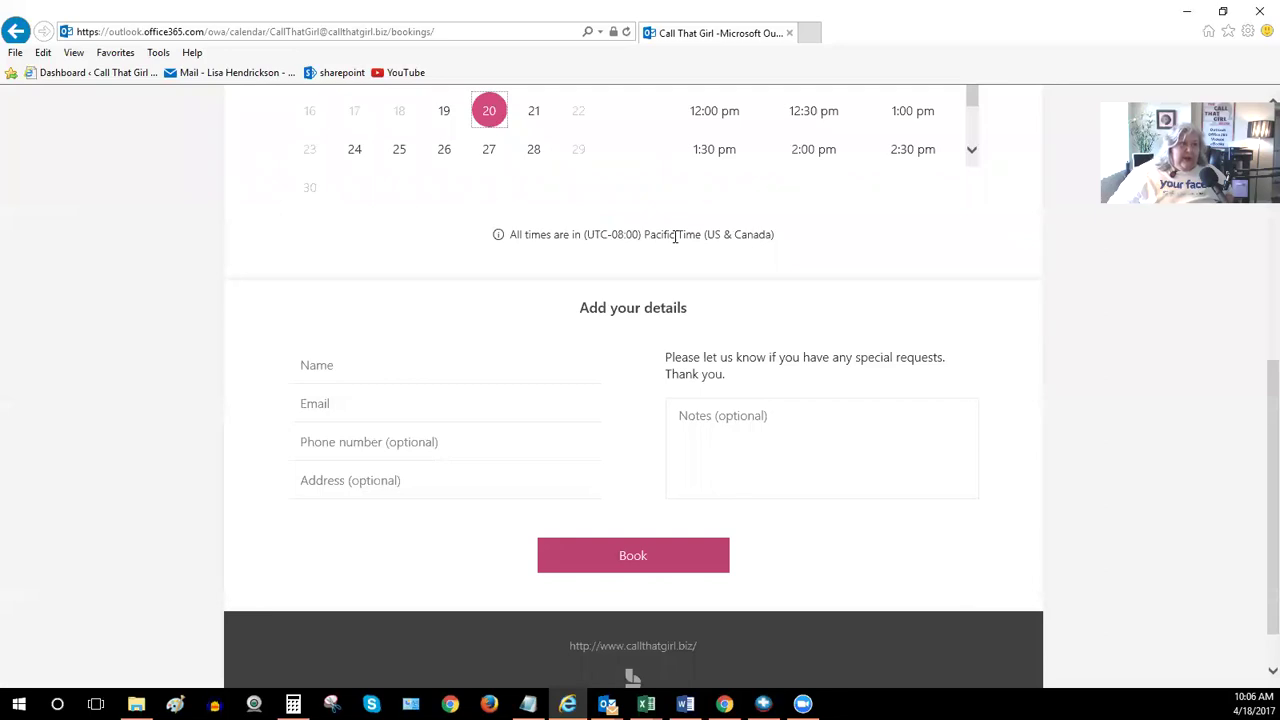
scroll(675, 236, up, 1)
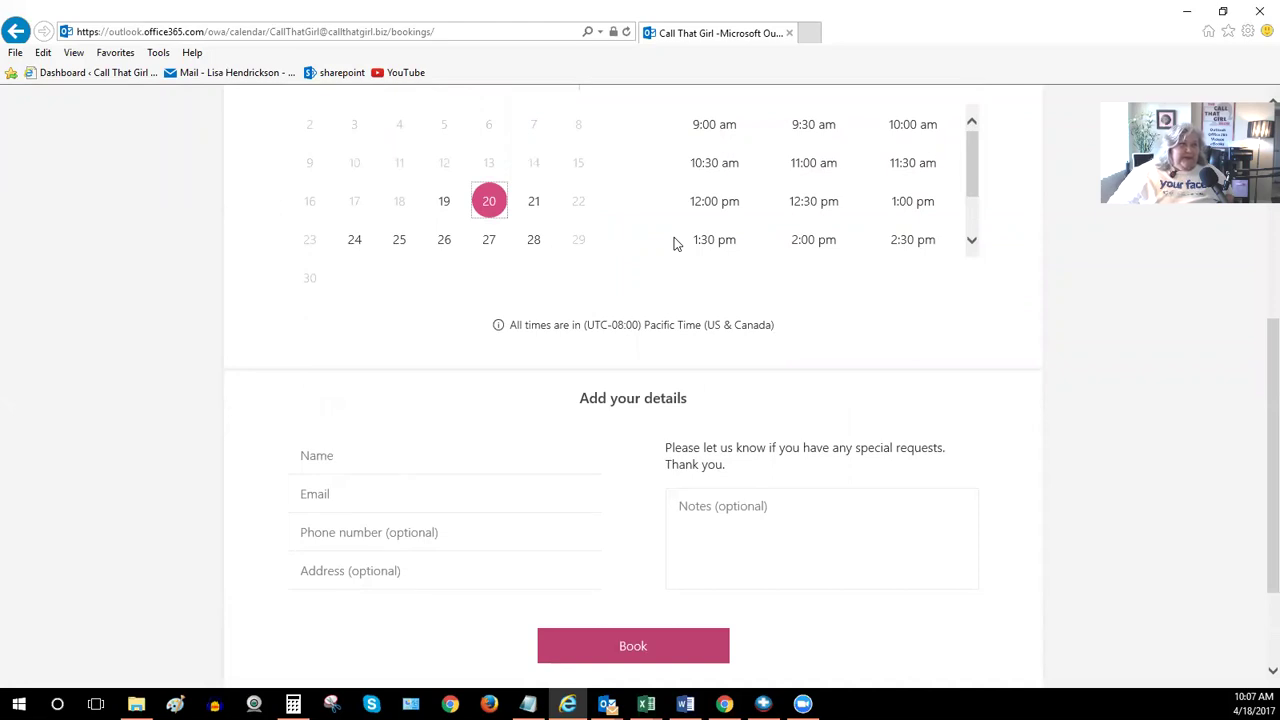
scroll(674, 240, up, 3)
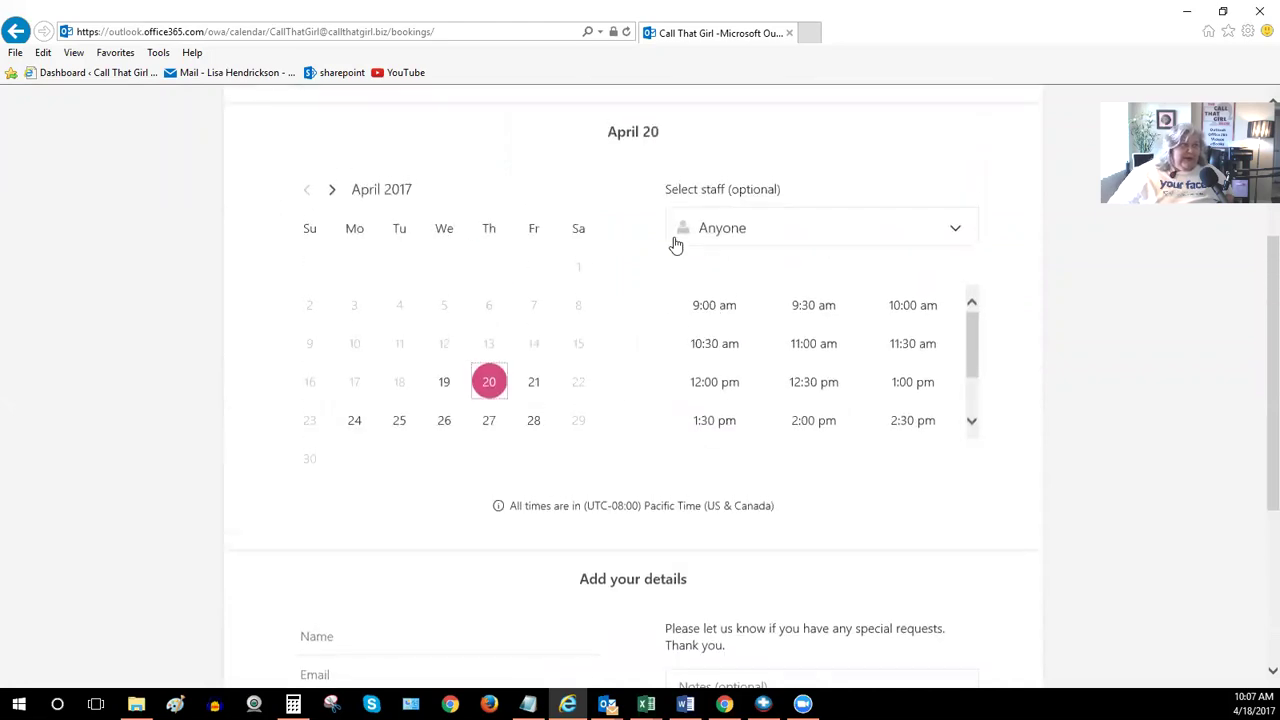
scroll(674, 243, up, 1)
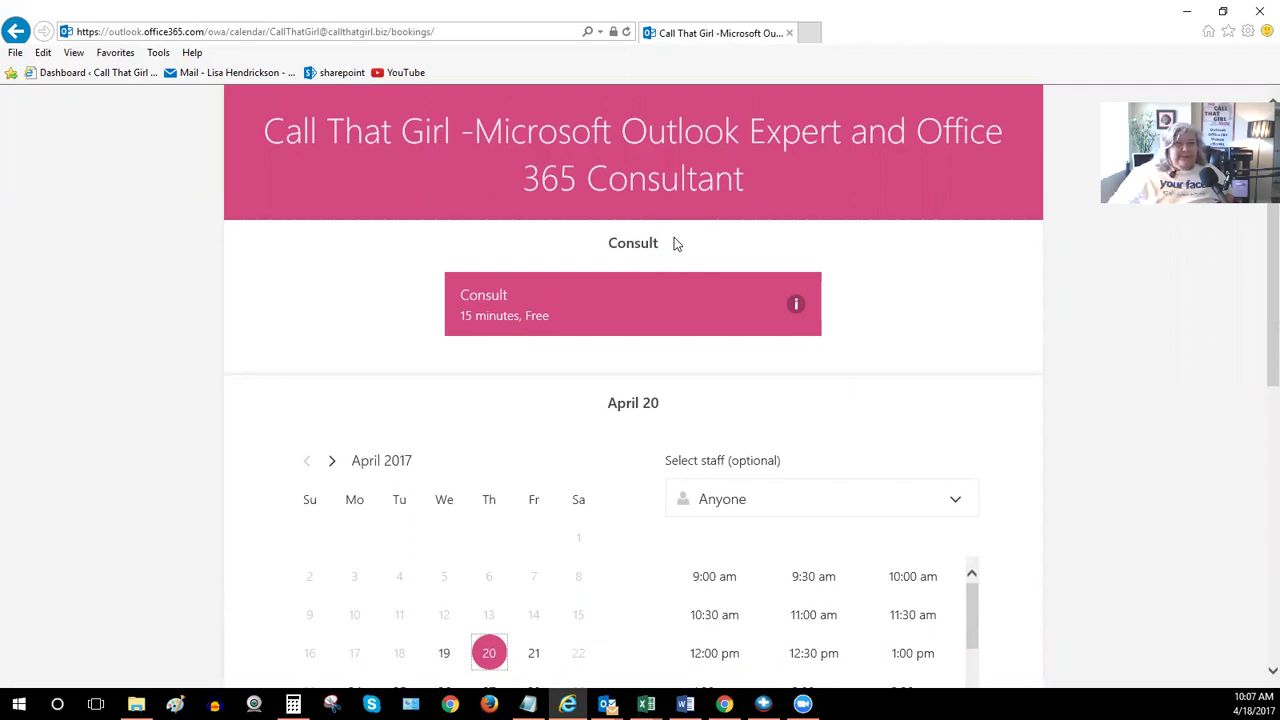
click(451, 35)
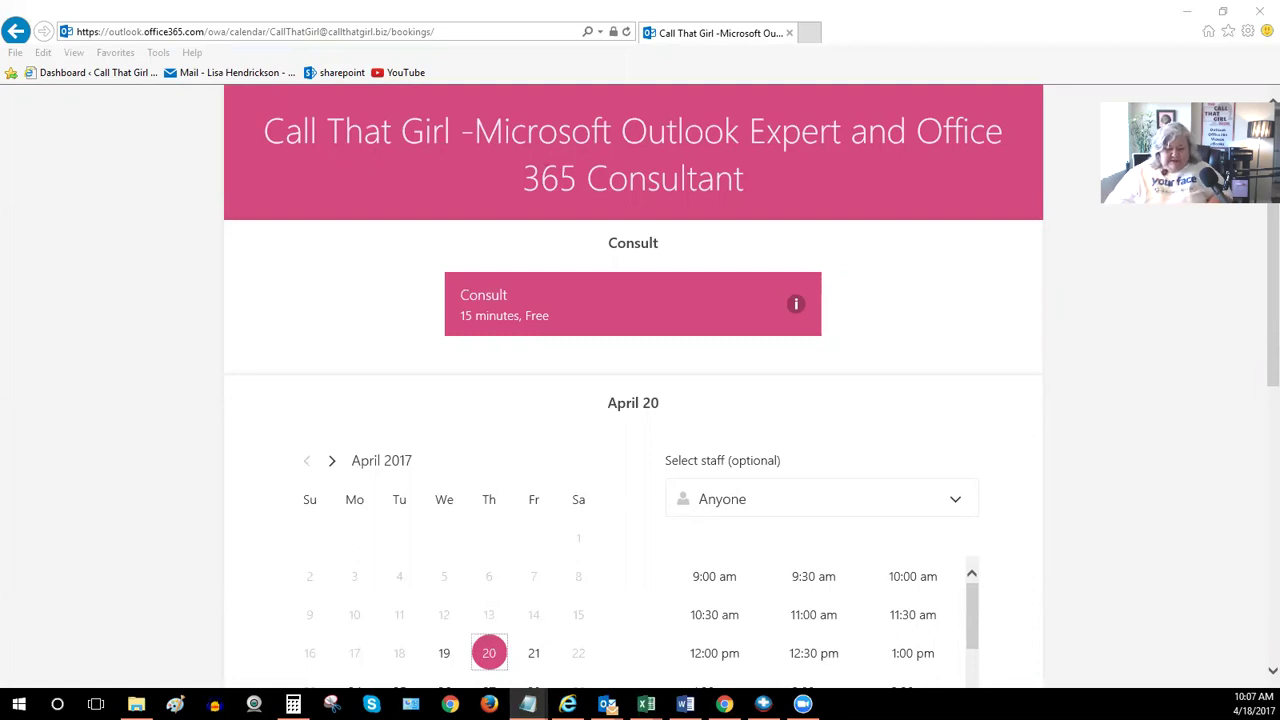
Open the pasted bit.ly link in a new tab and start the vCita No Cost Consult
click(810, 32)
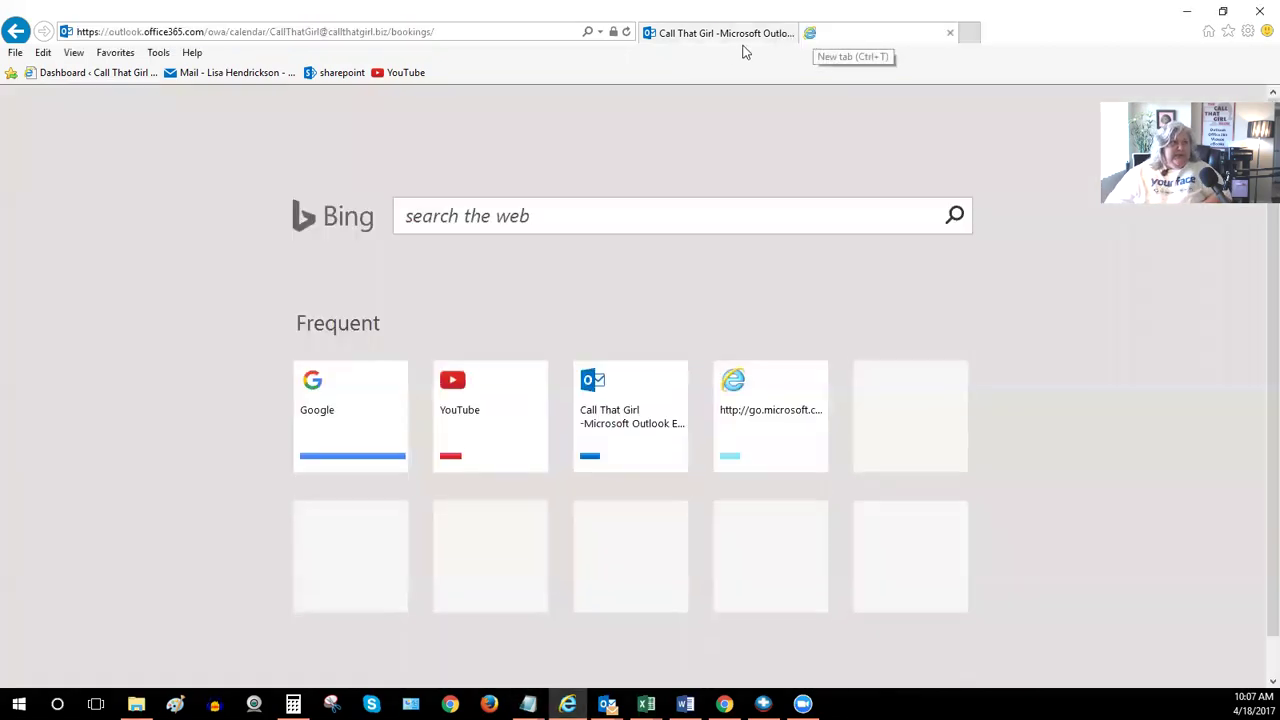
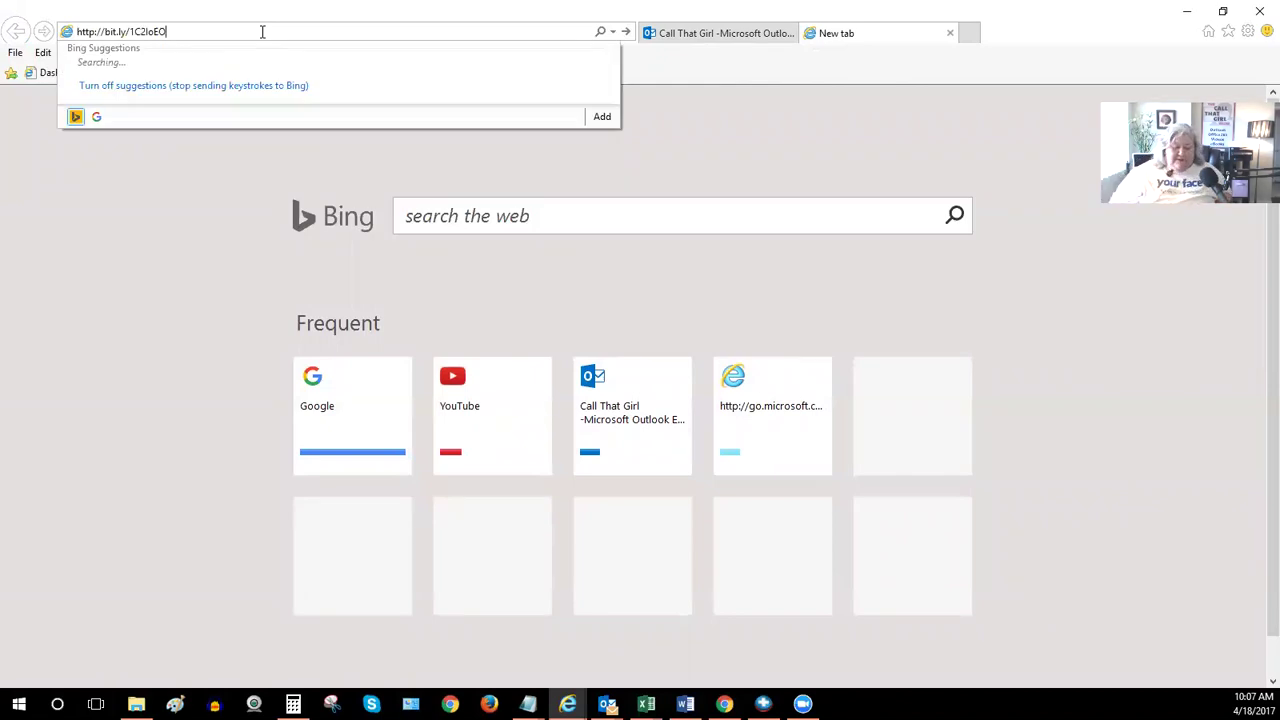
key(Return)
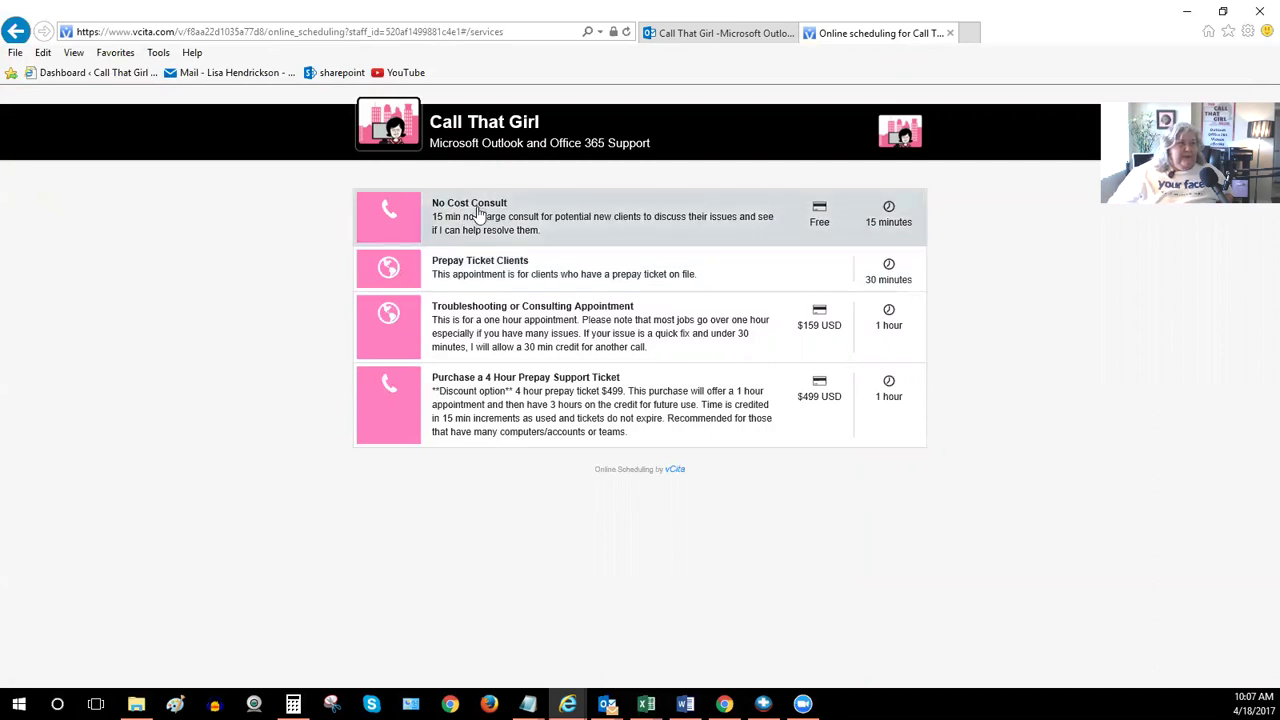
click(478, 214)
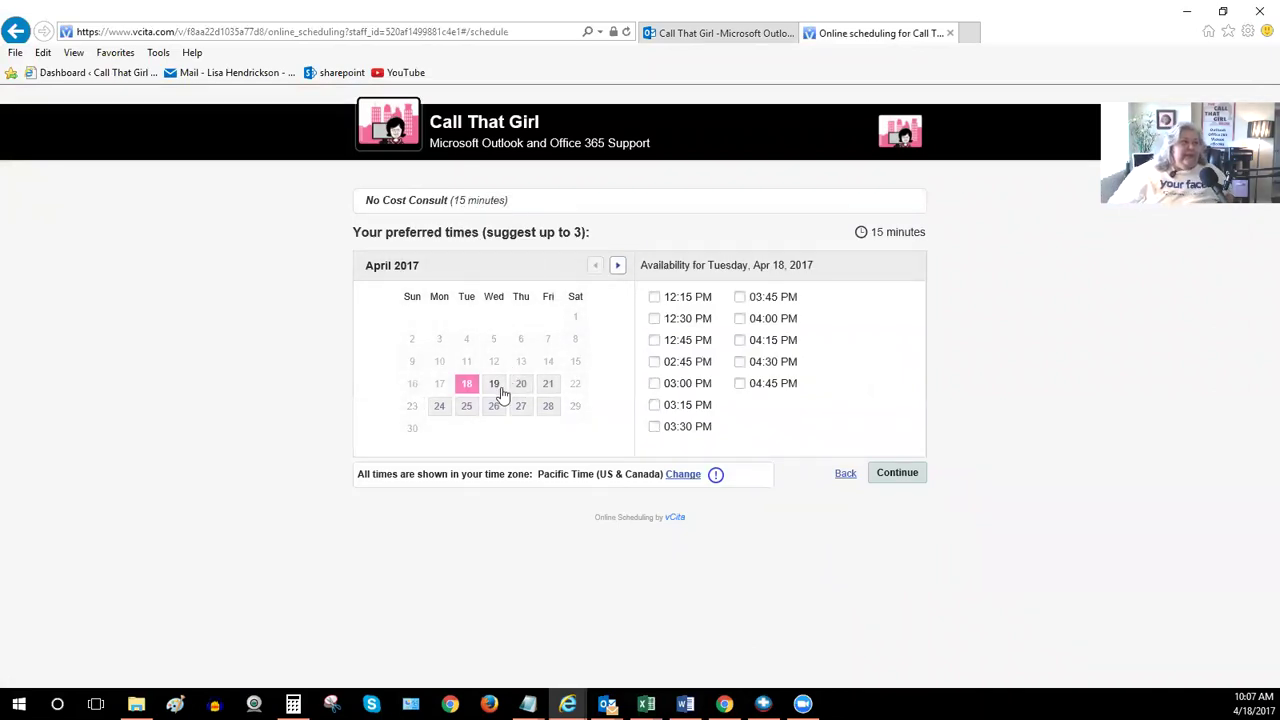
Compare vCita availability for April 19, 20 and 21, then return to the Bookings page
click(494, 384)
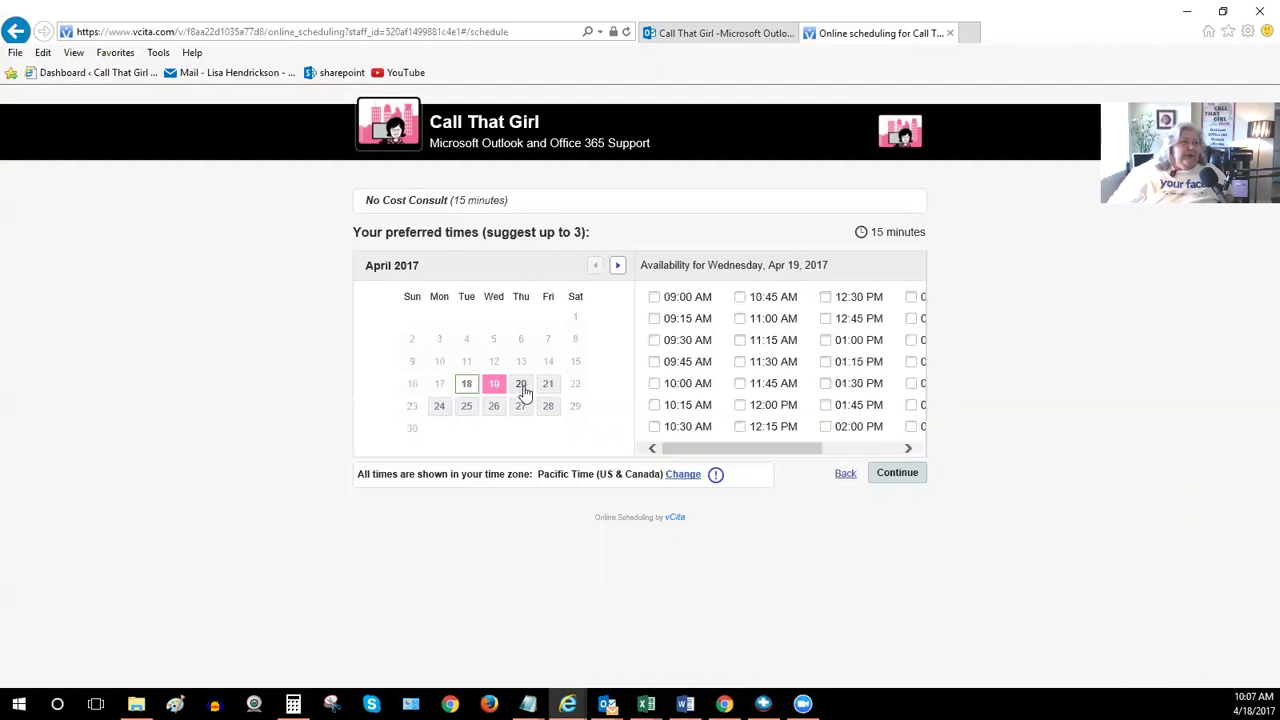
click(521, 386)
click(549, 388)
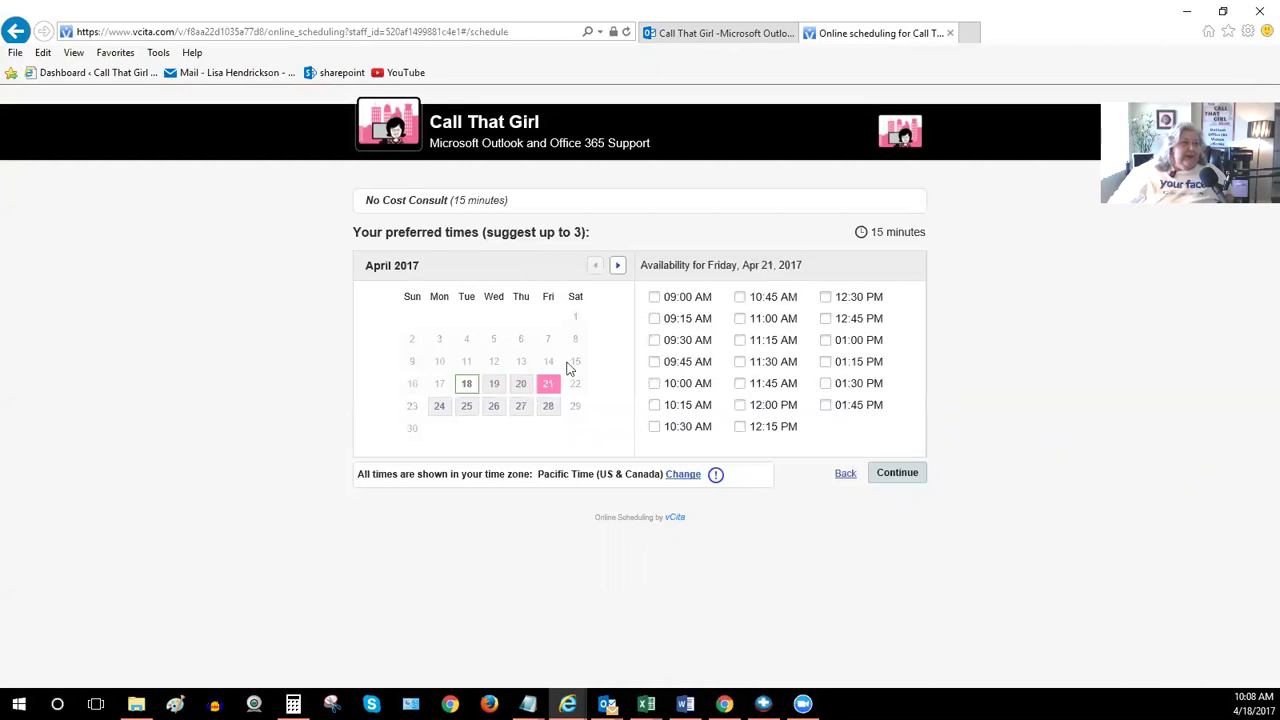
click(690, 36)
scroll(657, 335, down, 3)
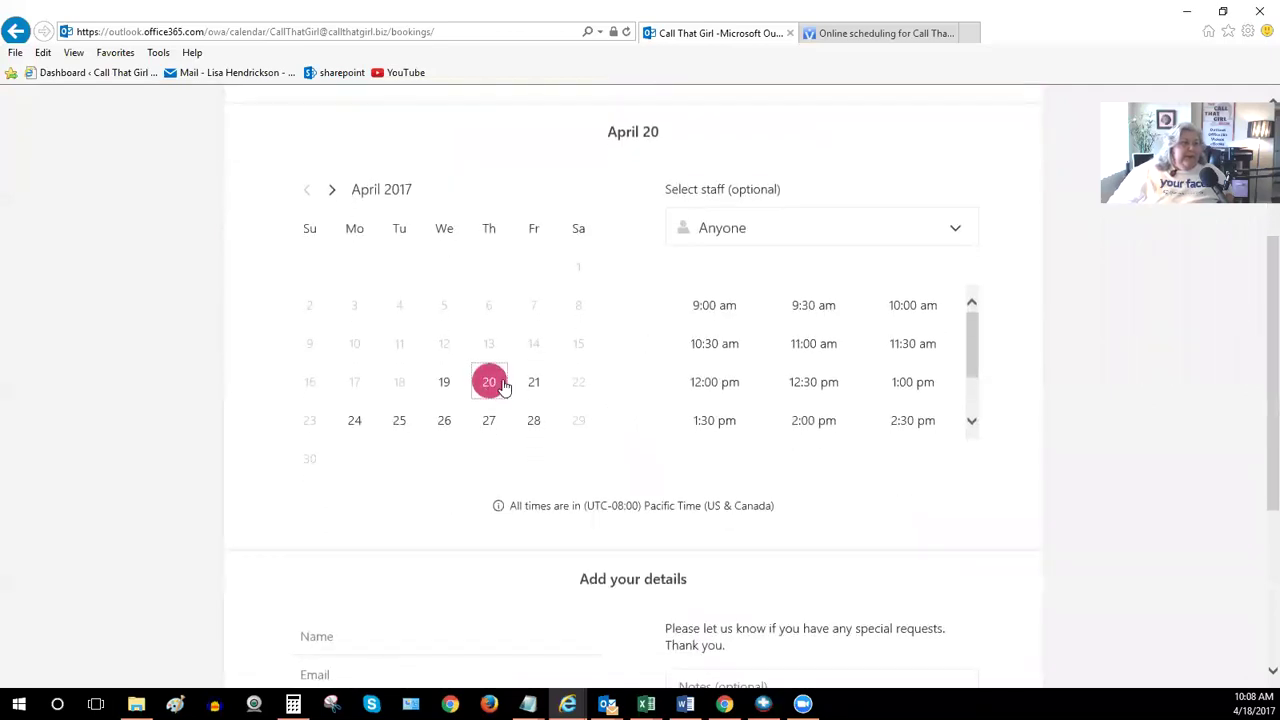
Pick the 9:00 am slot on April 20 and enter the customer's full name
click(703, 318)
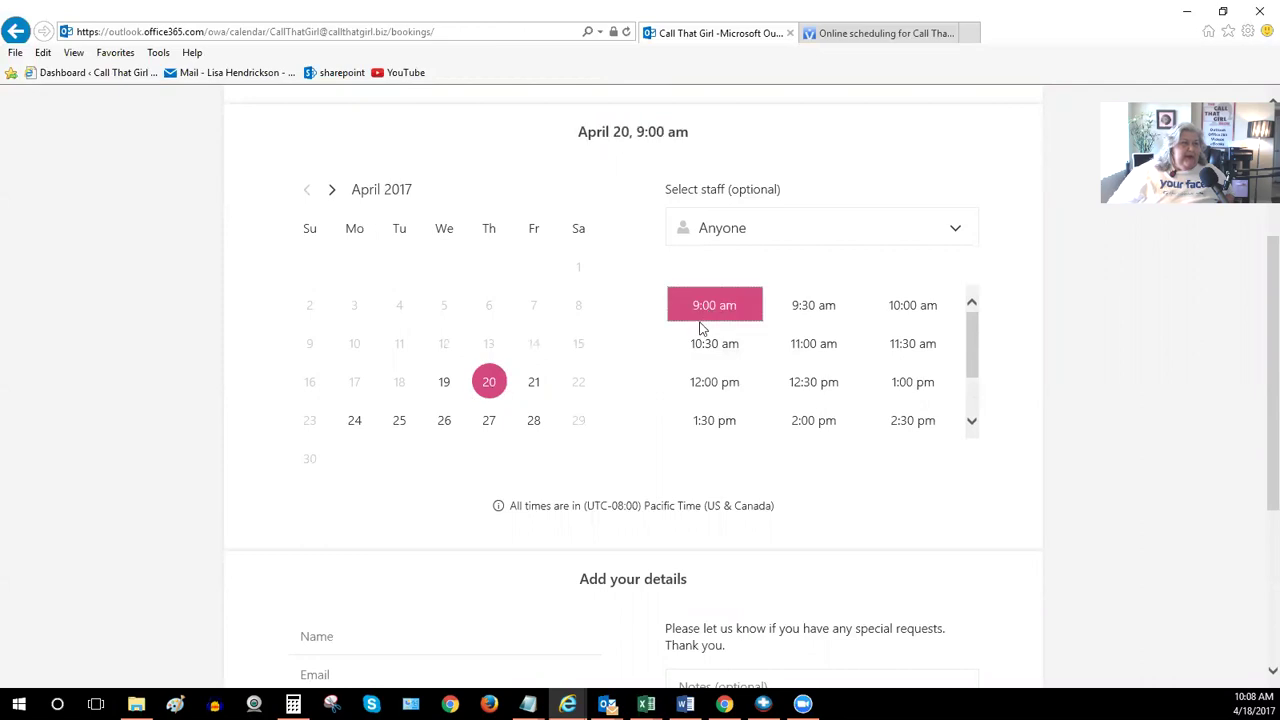
scroll(700, 330, down, 2)
scroll(634, 469, down, 3)
click(336, 311)
click(331, 307)
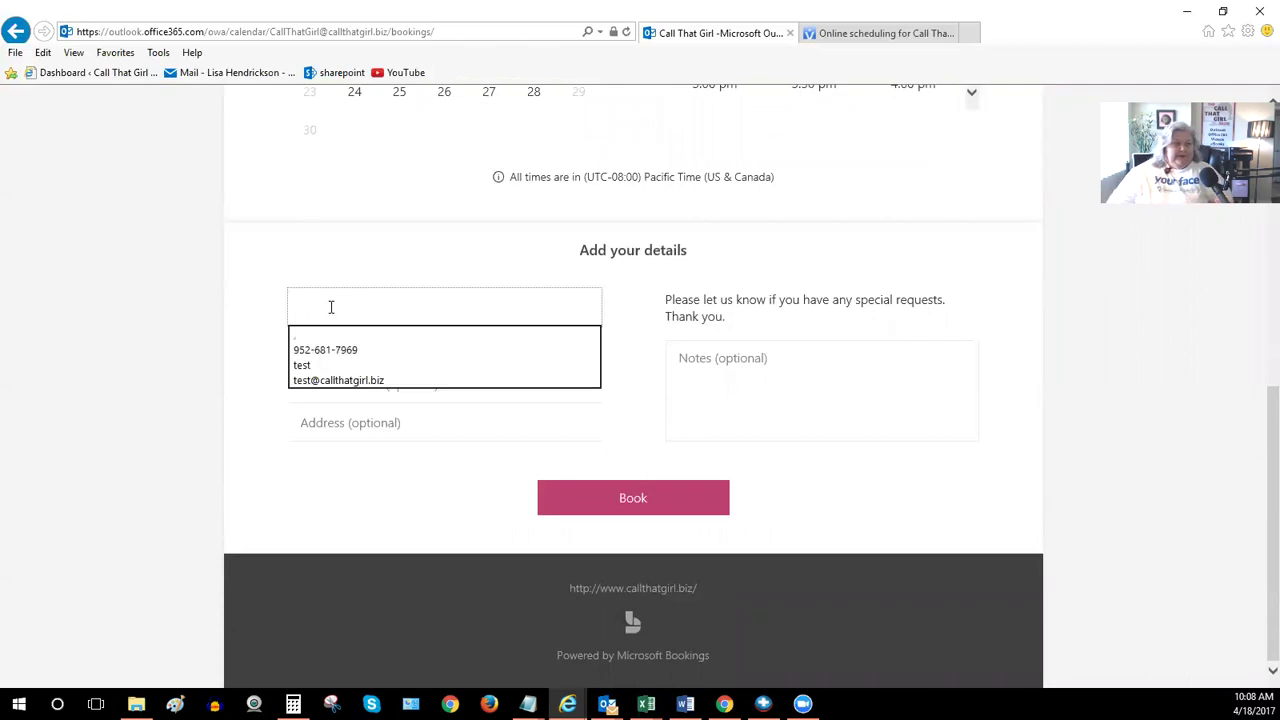
Fill in the customer's e-mail, saved phone number, a placeholder address and the note 'exchange migration'
key(Tab)
key(Tab)
text(95)
key(Down)
key(Return)
click(356, 420)
text(NOPE)
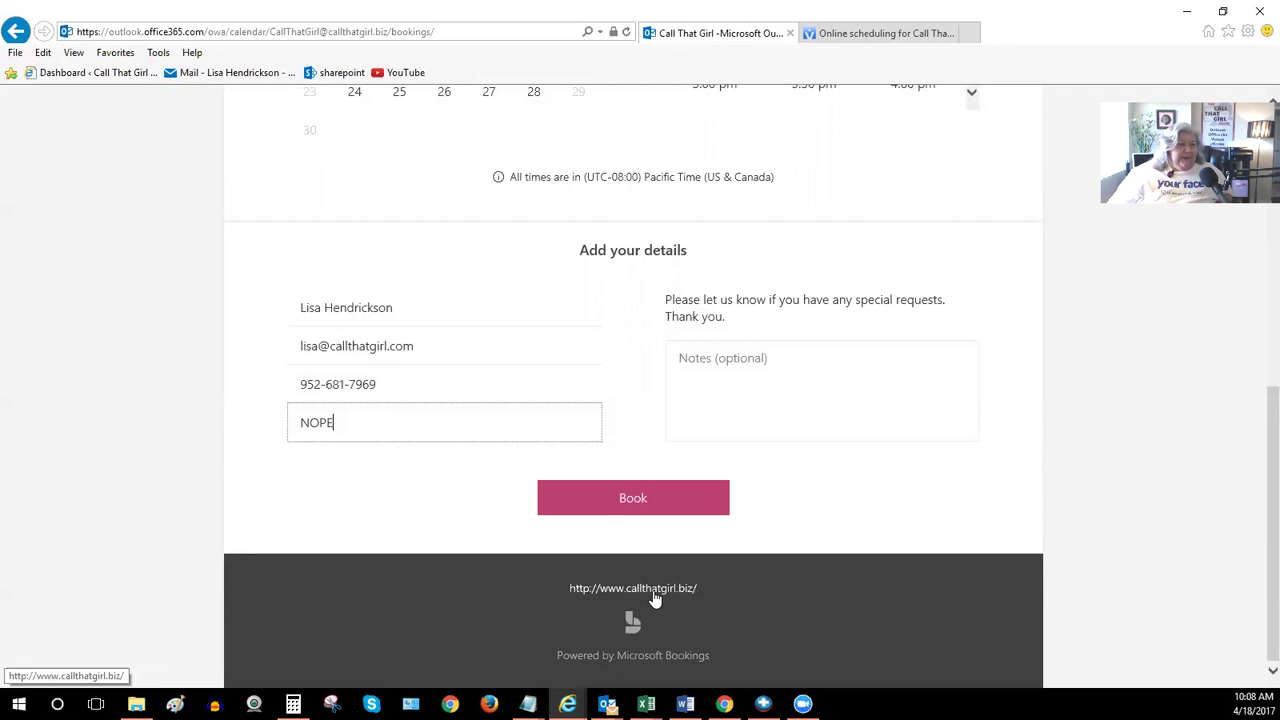
click(721, 366)
text(exchange migration)
Book the Consult for April 20, 2017 at 9:00 am and open Outlook's confirmation e-mail
click(631, 497)
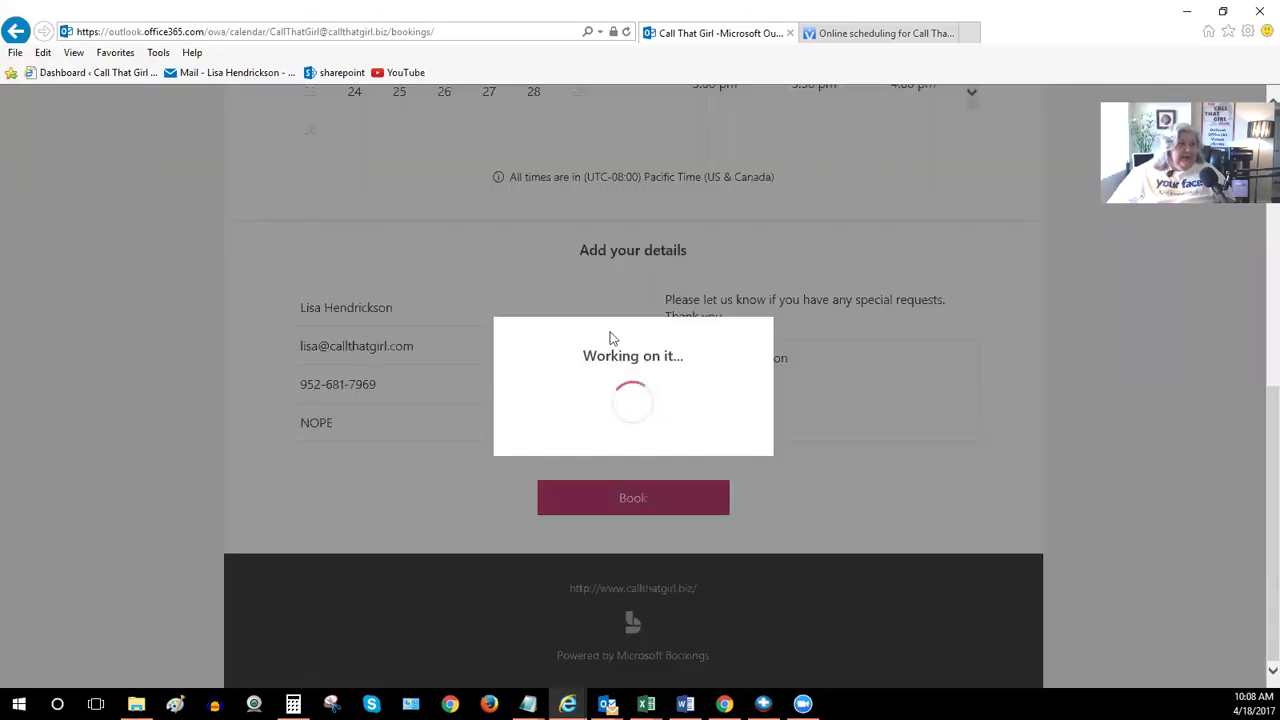
click(632, 458)
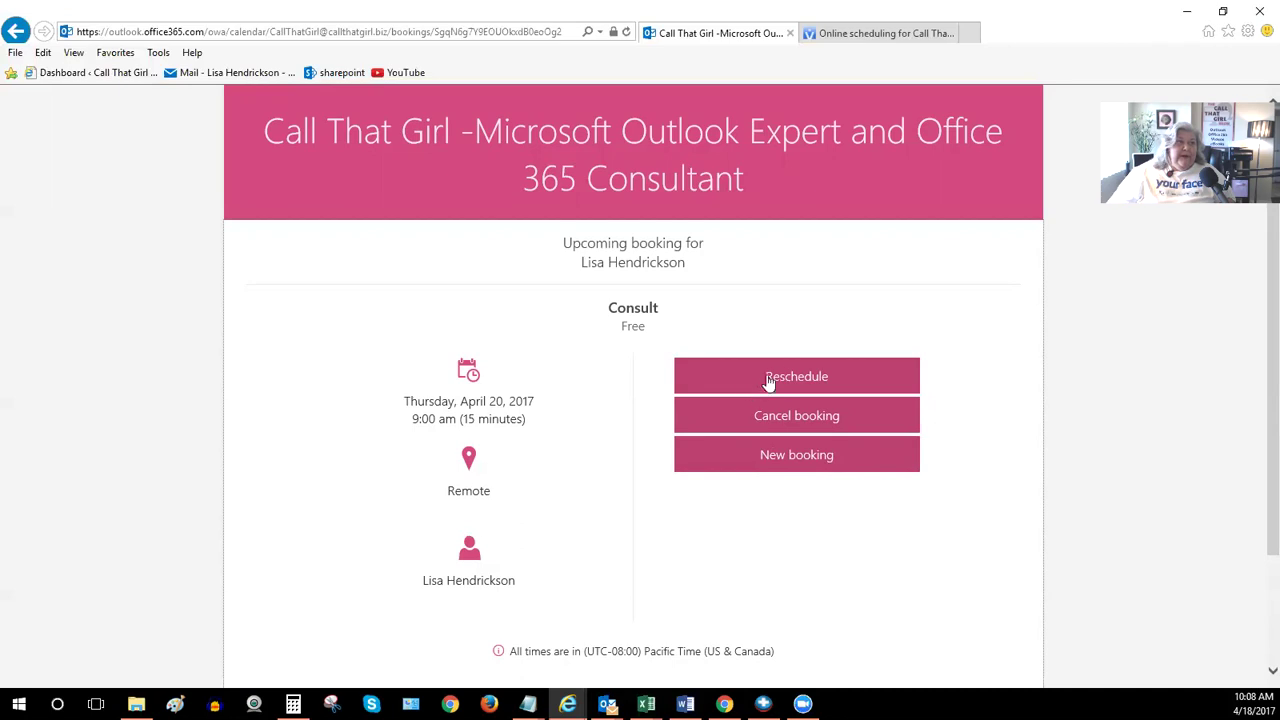
key(alt+Tab)
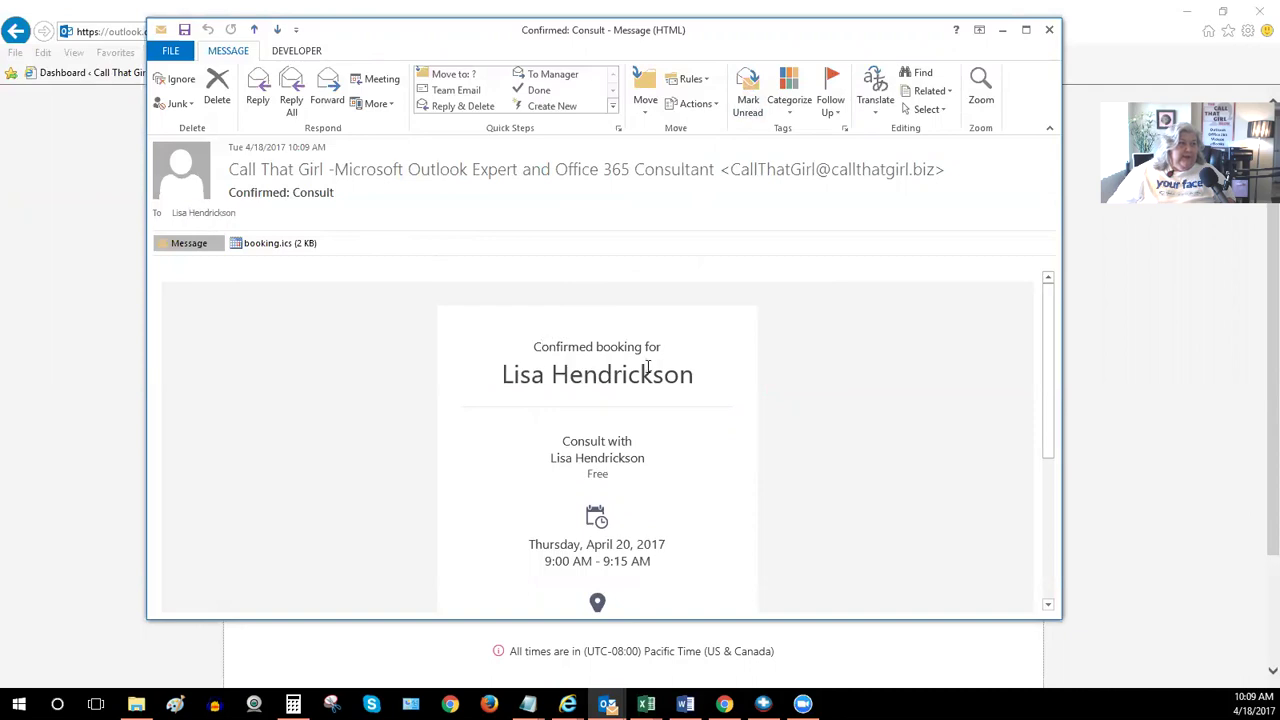
Scroll through the Confirmed: Consult email for the April 20, 9:00–9:15 AM remote consult
scroll(648, 366, down, 3)
scroll(586, 338, down, 3)
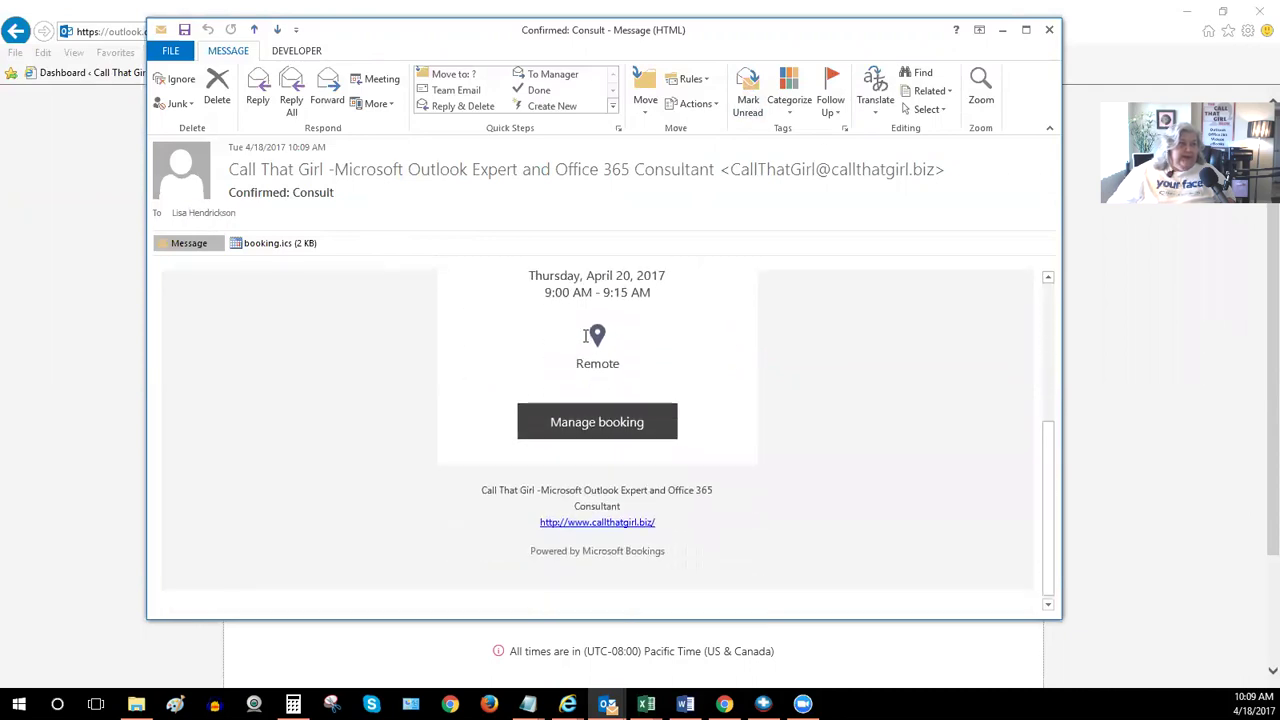
scroll(597, 300, up, 3)
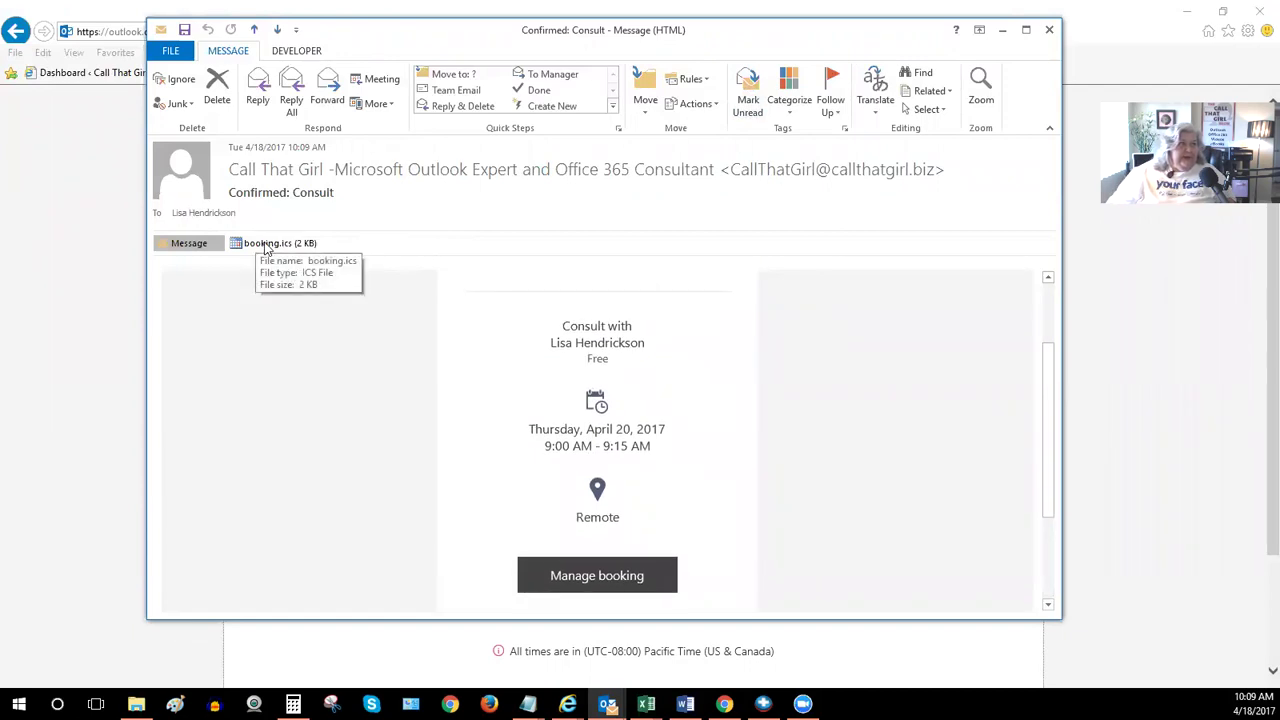
scroll(578, 405, down, 3)
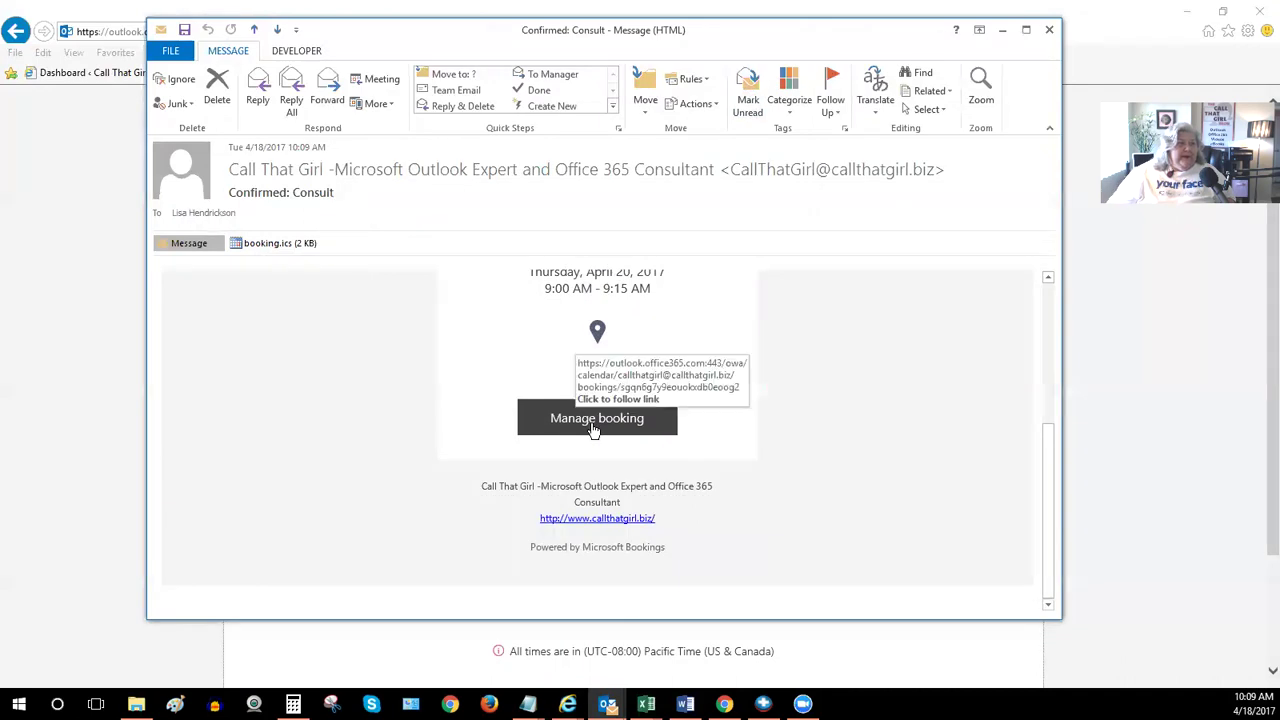
Follow the booking link, close the extra tab, view the vCita page, then reopen the consult email
click(593, 426)
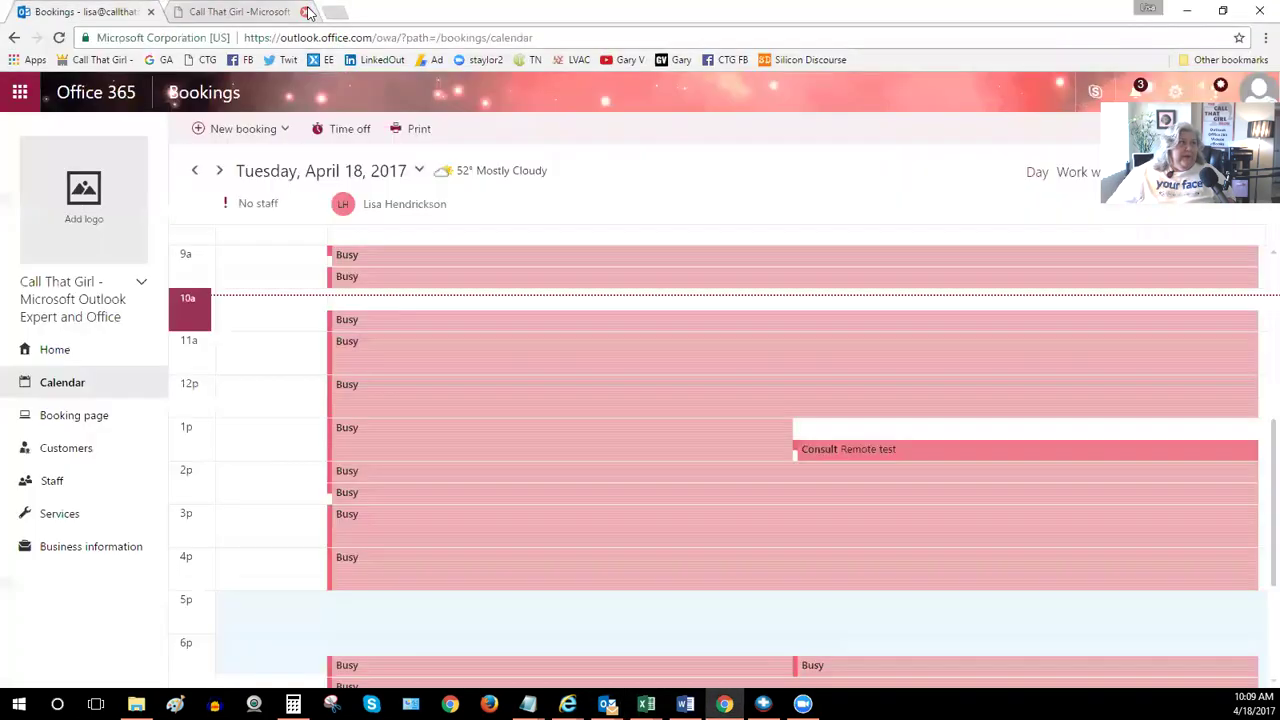
click(305, 11)
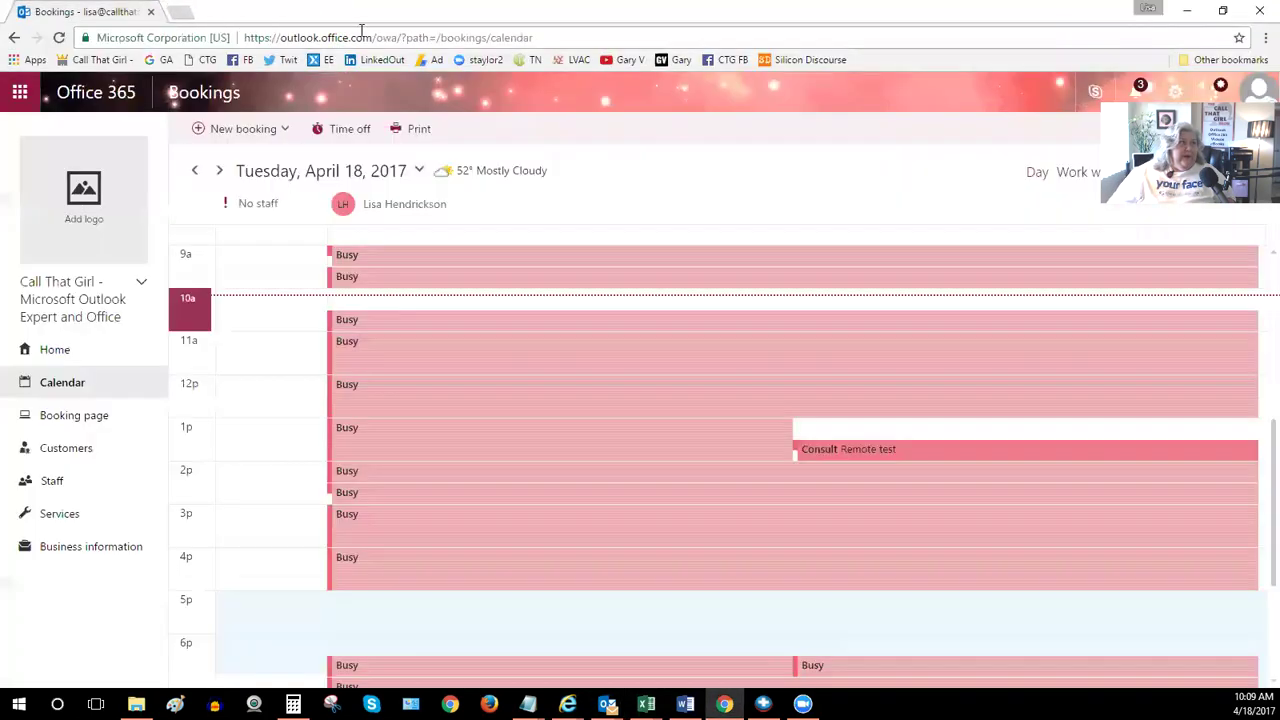
mouse_move(567, 703)
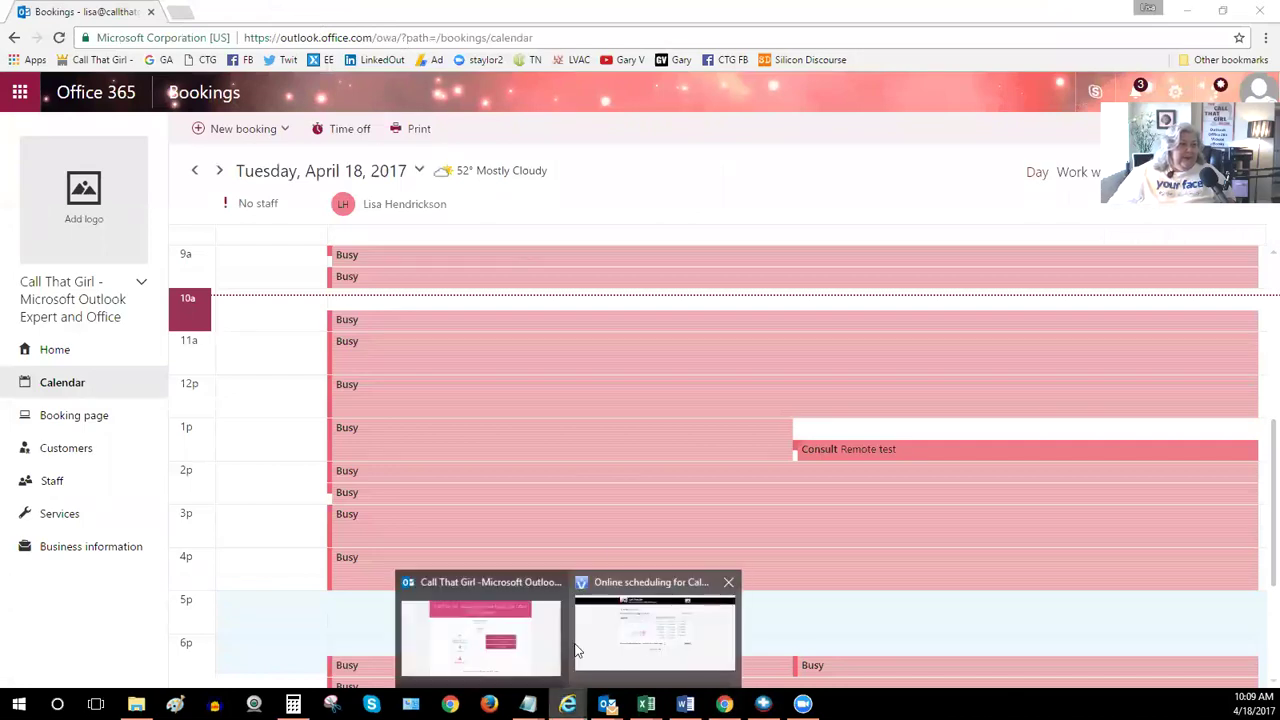
click(570, 648)
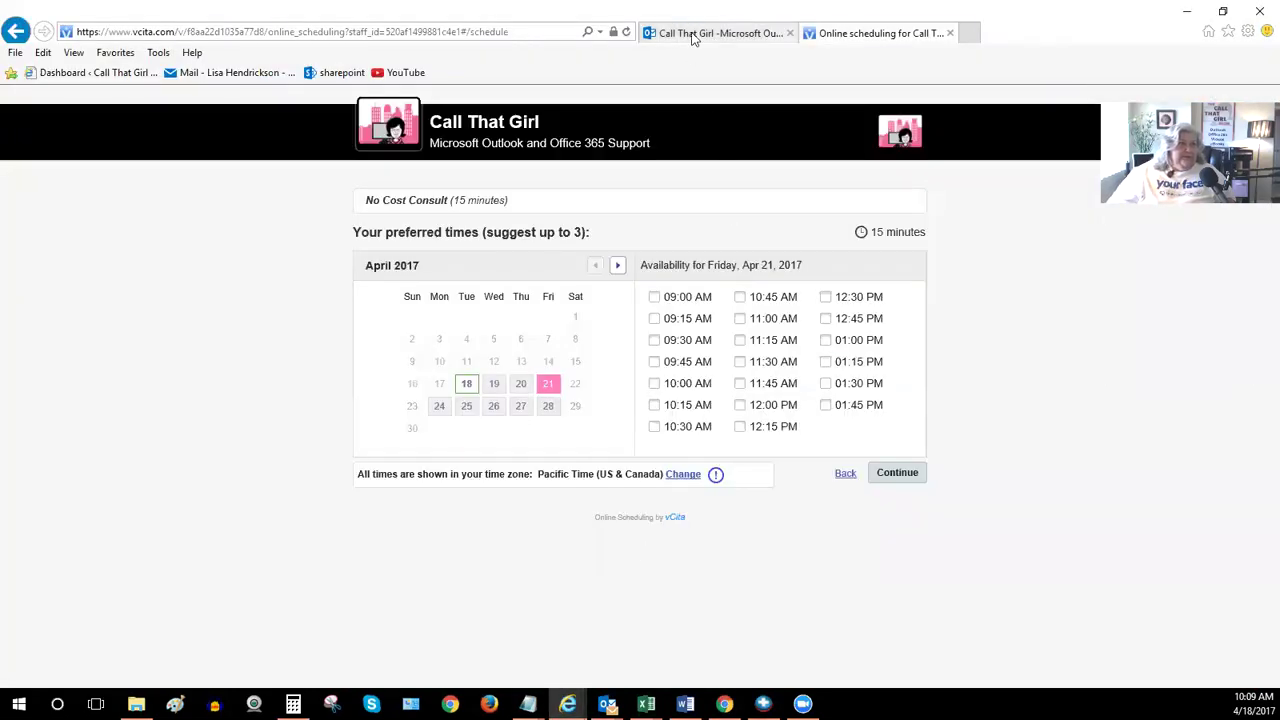
click(607, 703)
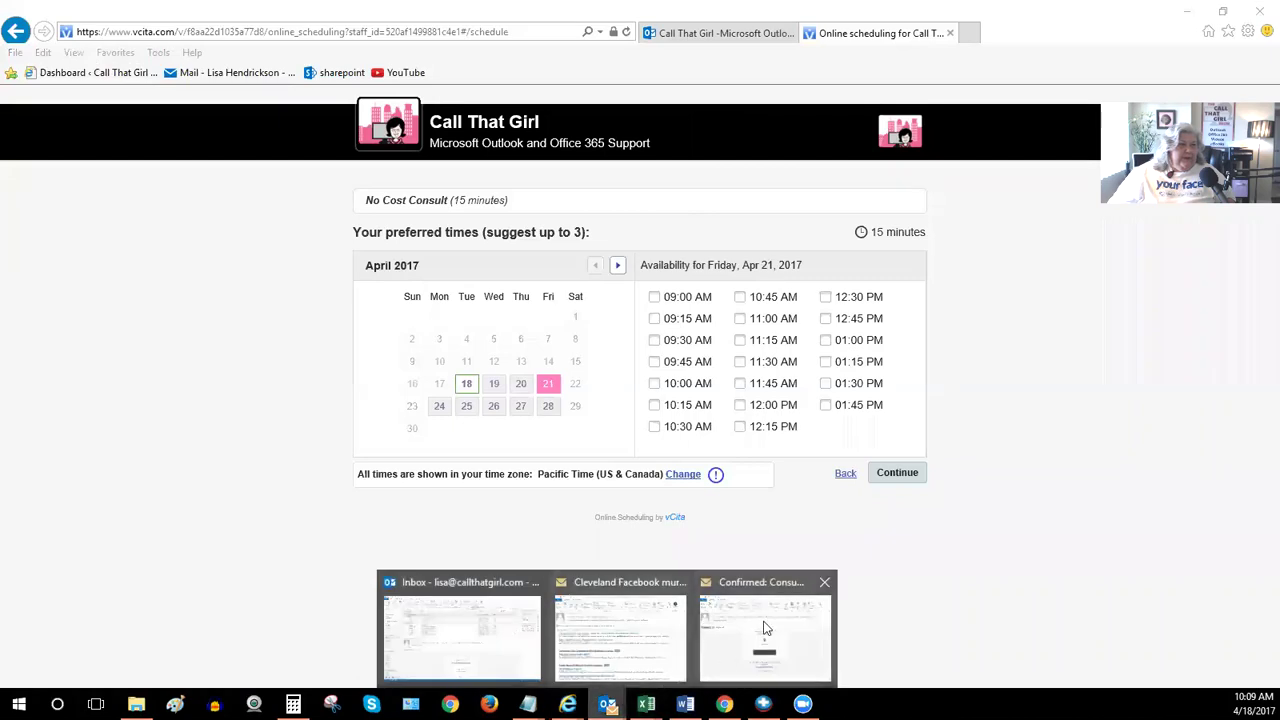
click(775, 617)
Read the New booking notice for the free April 20 Consult and open it in the Bookings calendar
scroll(525, 410, up, 5)
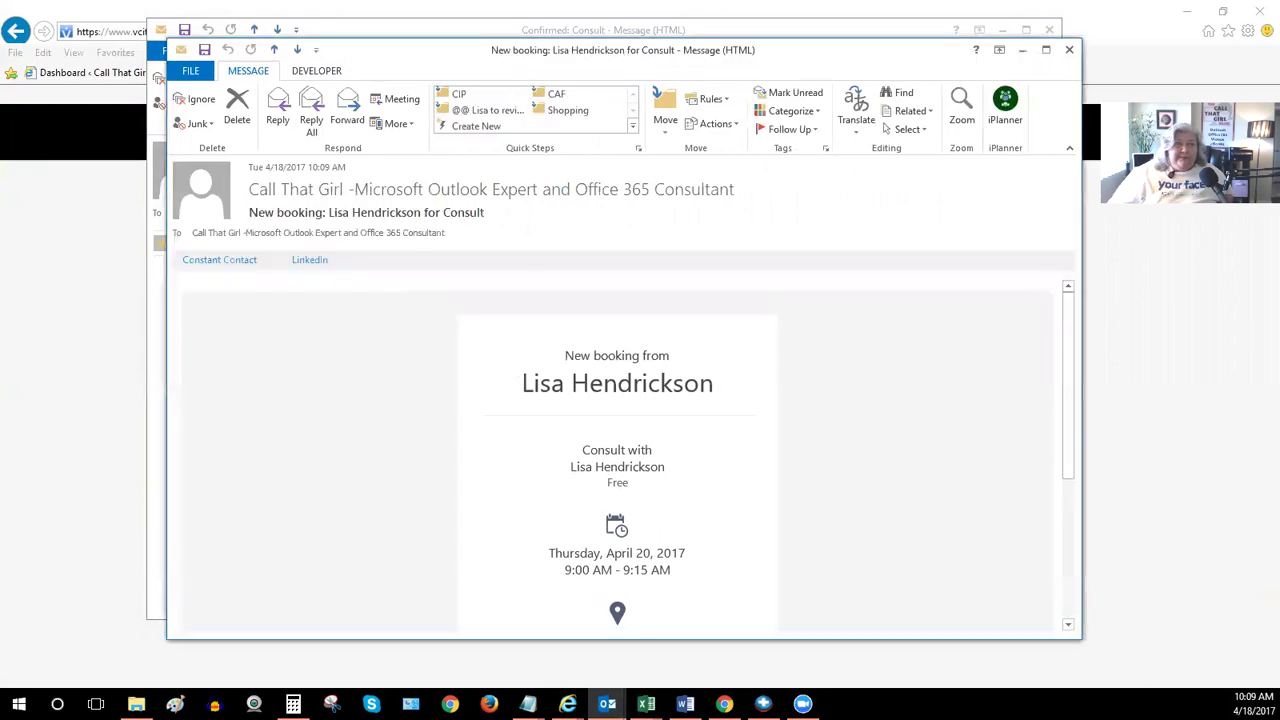
drag(785, 55, 733, 43)
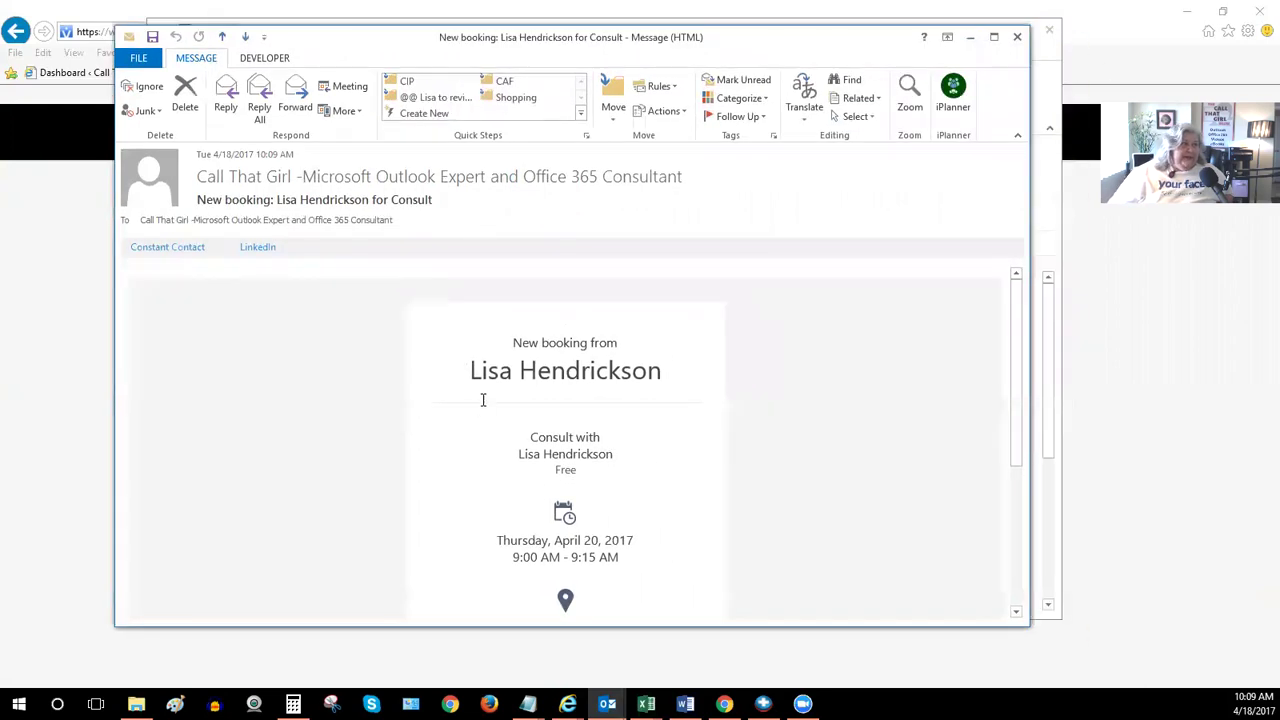
drag(466, 370, 668, 370)
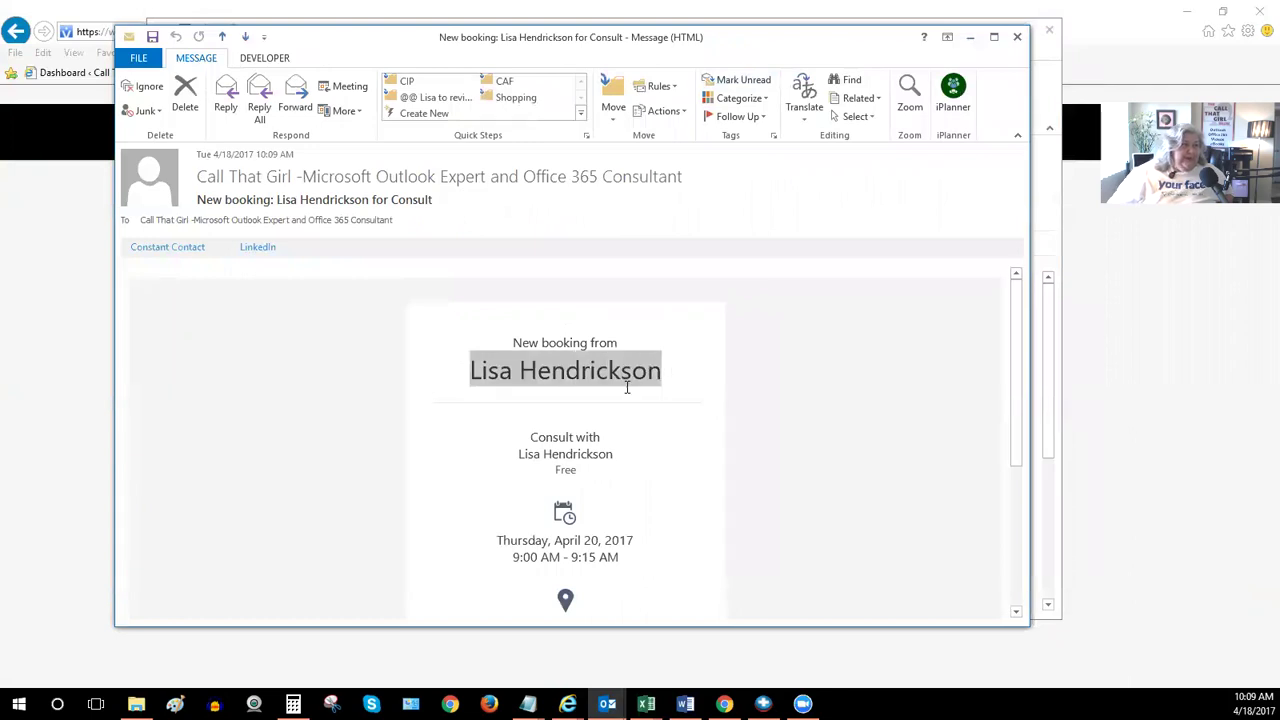
scroll(627, 387, down, 4)
scroll(627, 387, up, 3)
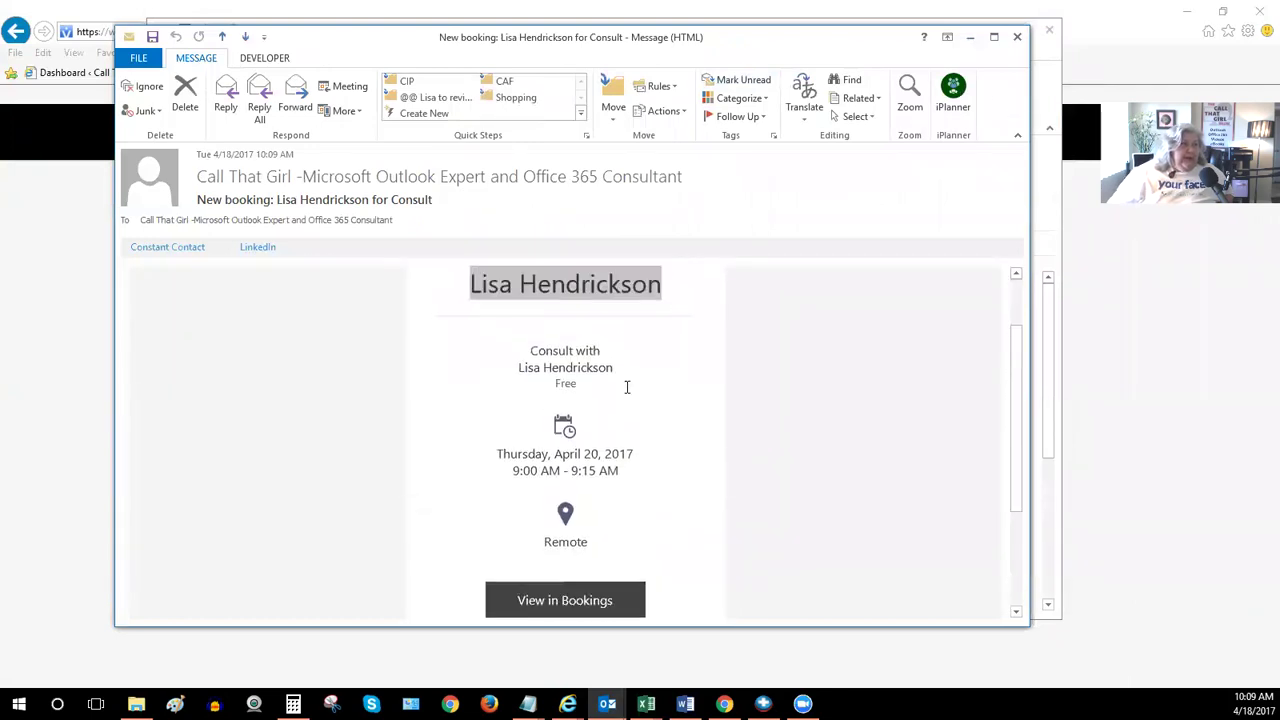
scroll(627, 387, up, 1)
click(597, 376)
scroll(594, 406, down, 3)
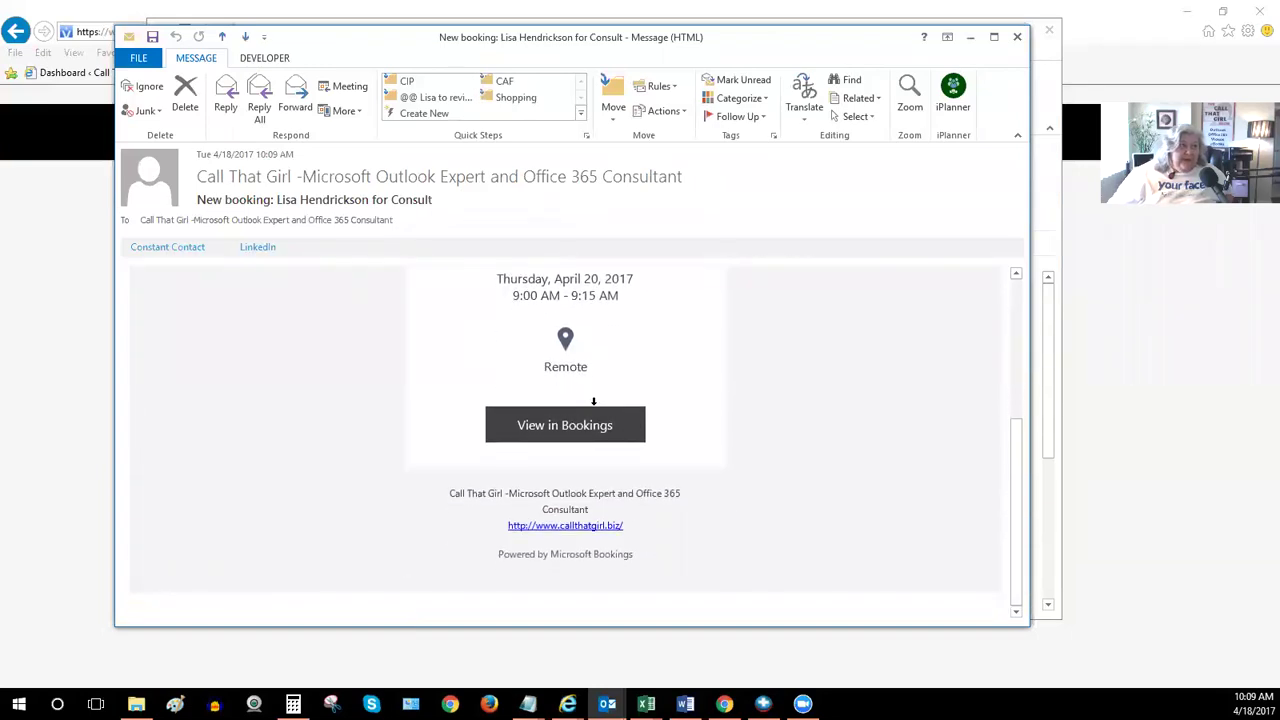
scroll(594, 406, up, 1)
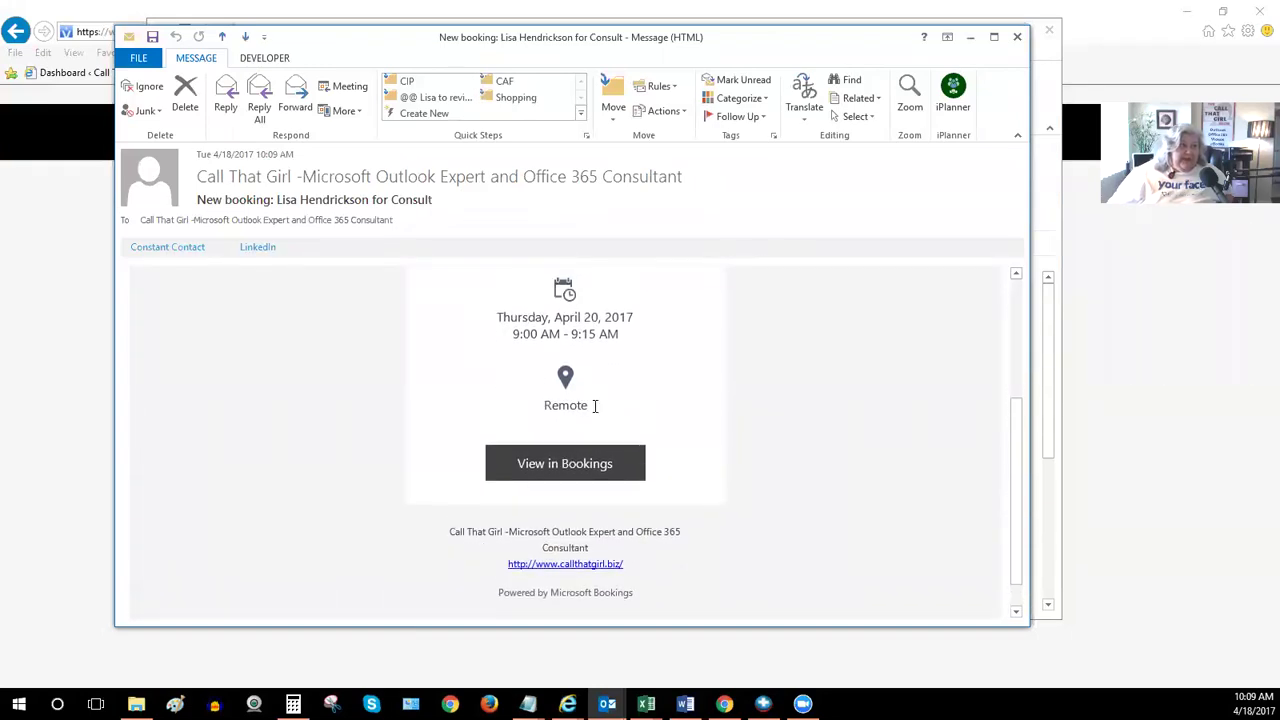
scroll(594, 406, up, 5)
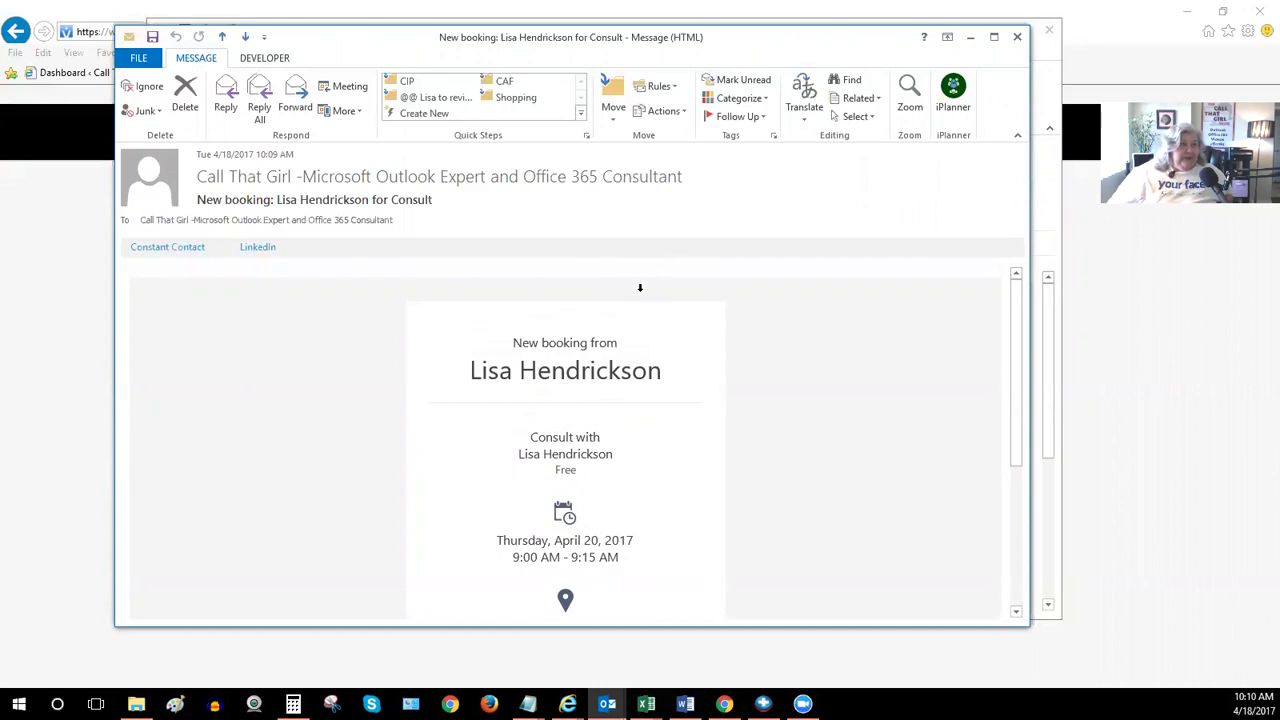
scroll(590, 336, down, 6)
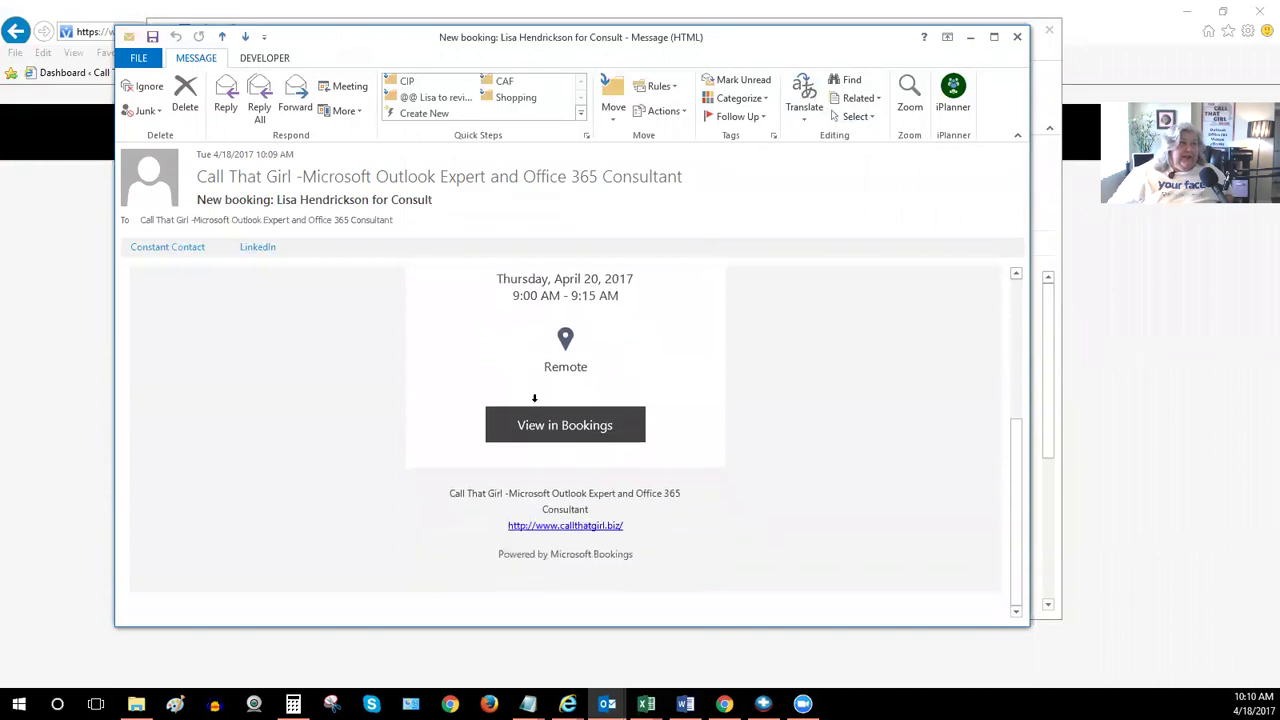
click(560, 432)
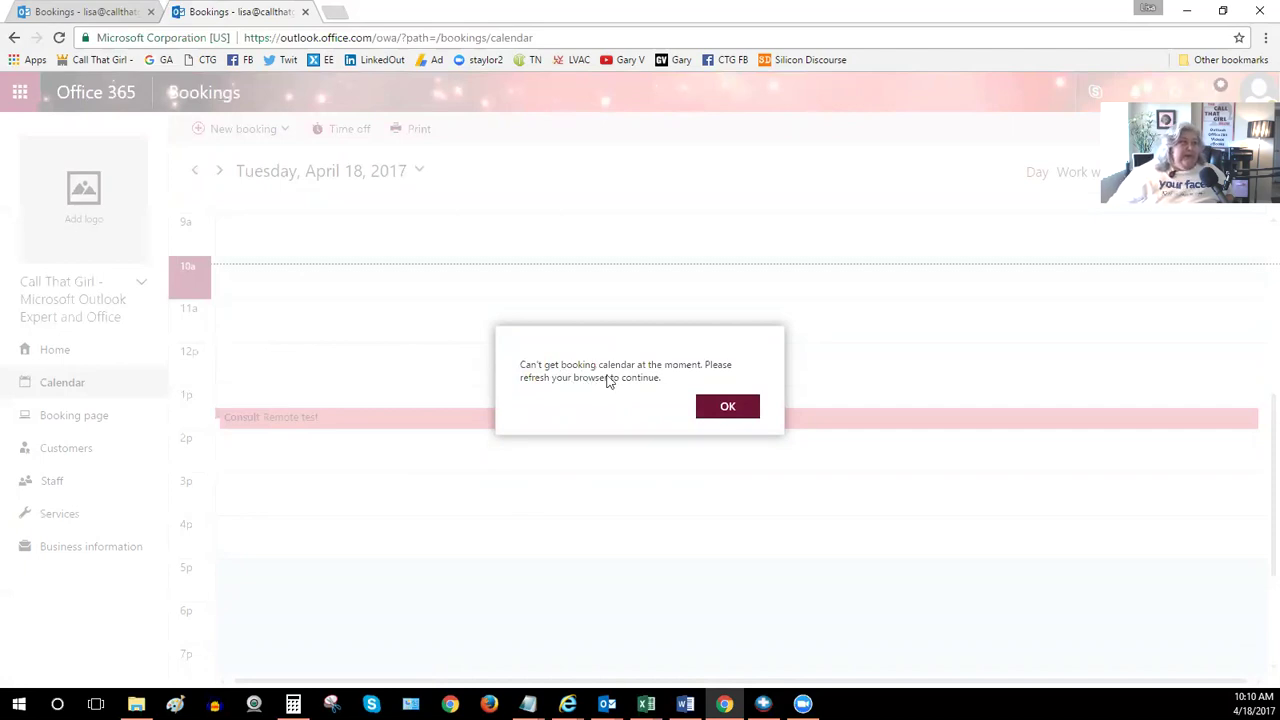
Dismiss the 'Can't get booking calendar' error, check the April 18 calendar, and return to the email
click(724, 406)
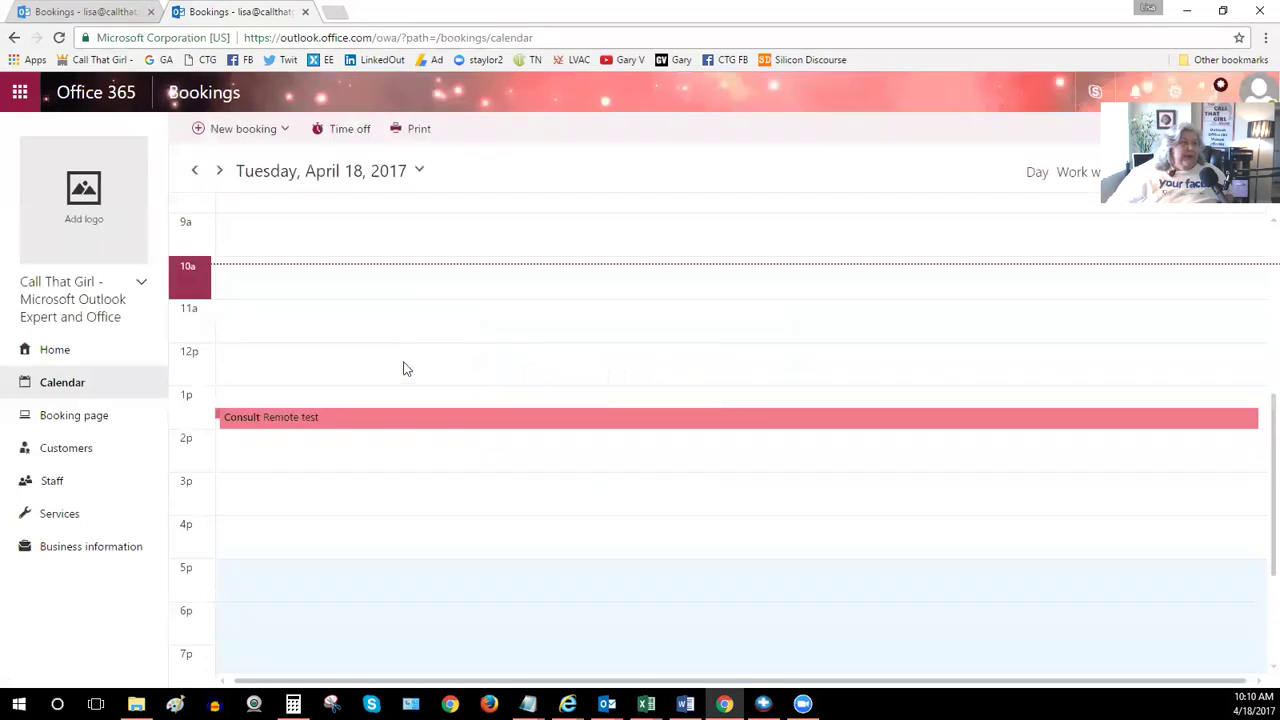
scroll(403, 366, up, 1)
scroll(403, 366, down, 3)
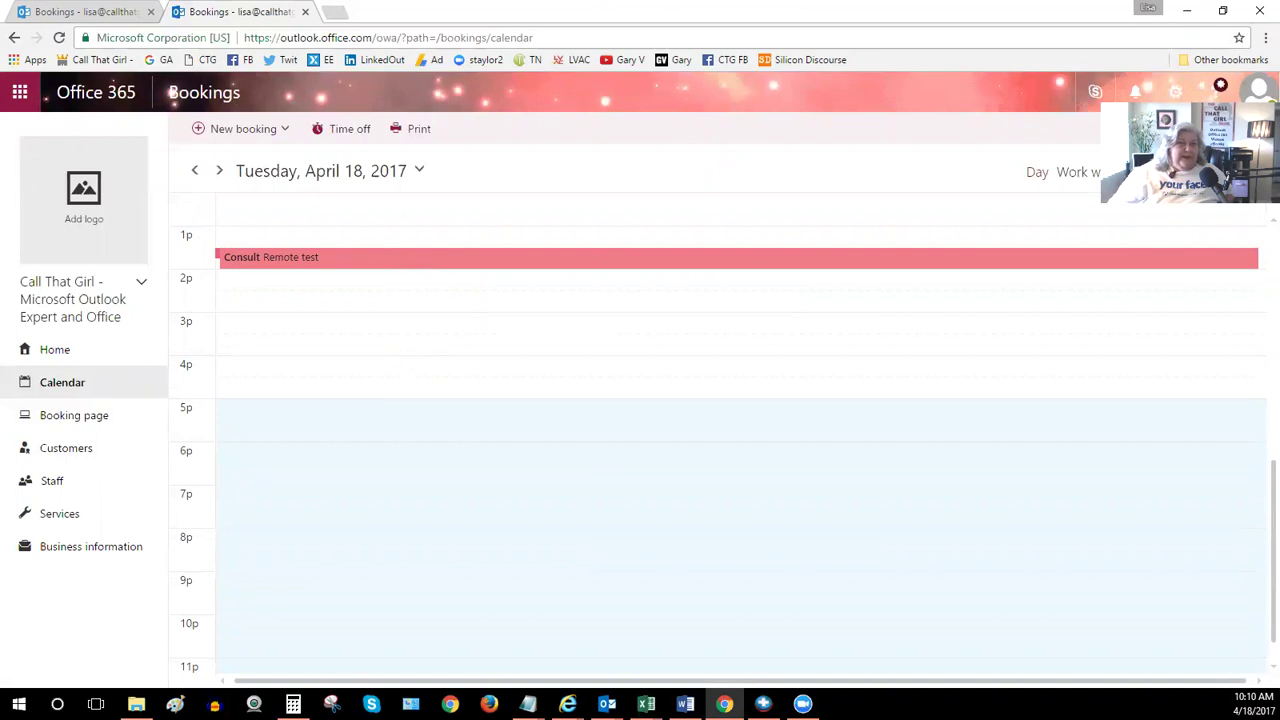
key(alt+Tab)
scroll(435, 387, up, 5)
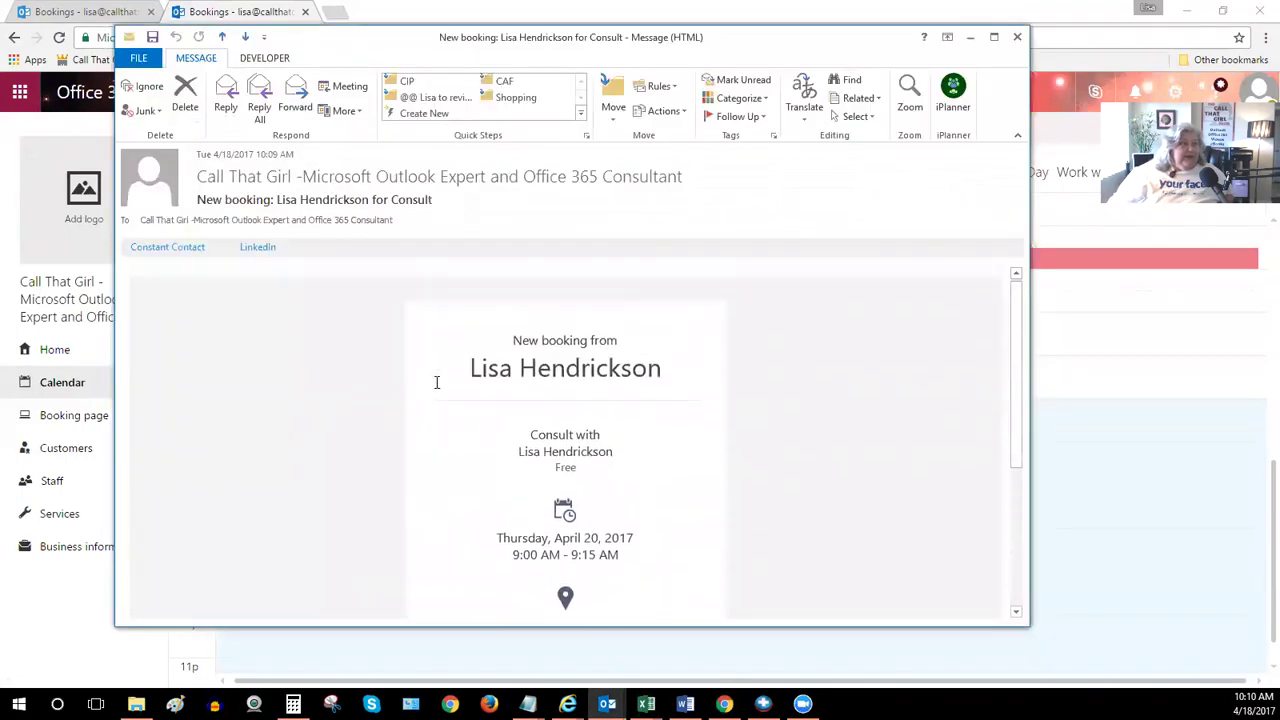
scroll(435, 380, down, 3)
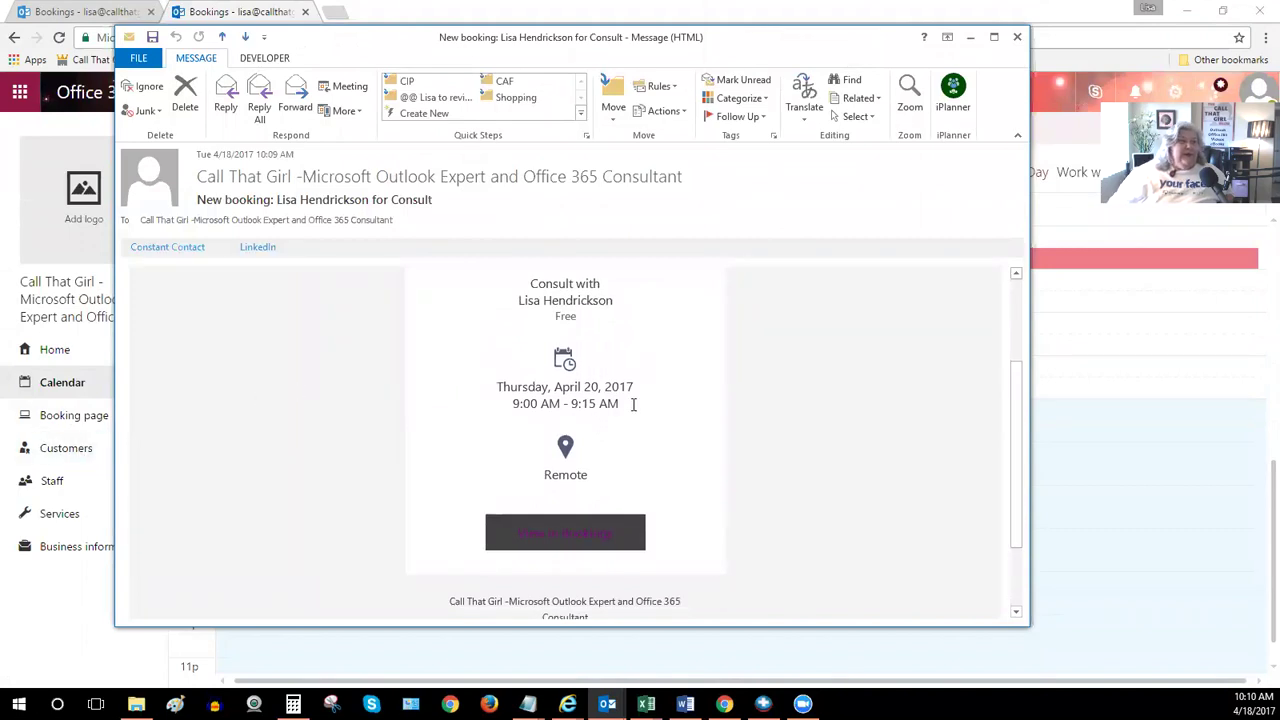
scroll(630, 412, up, 3)
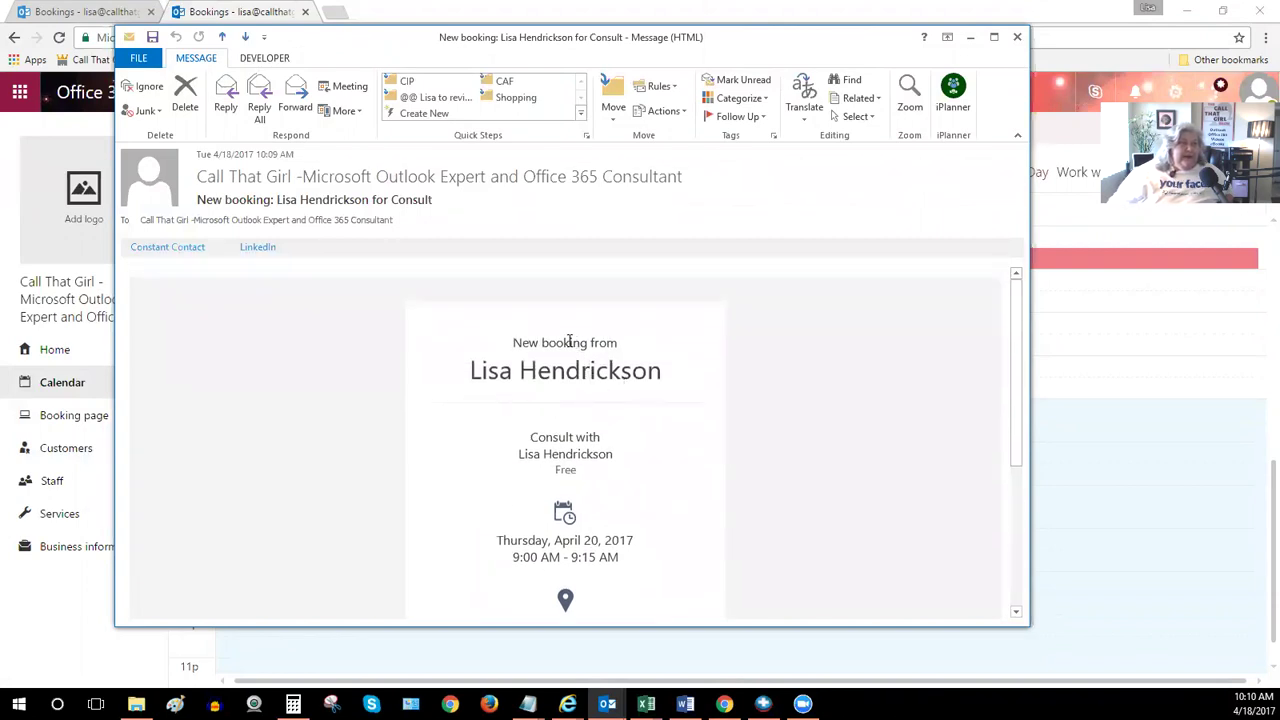
scroll(566, 342, down, 5)
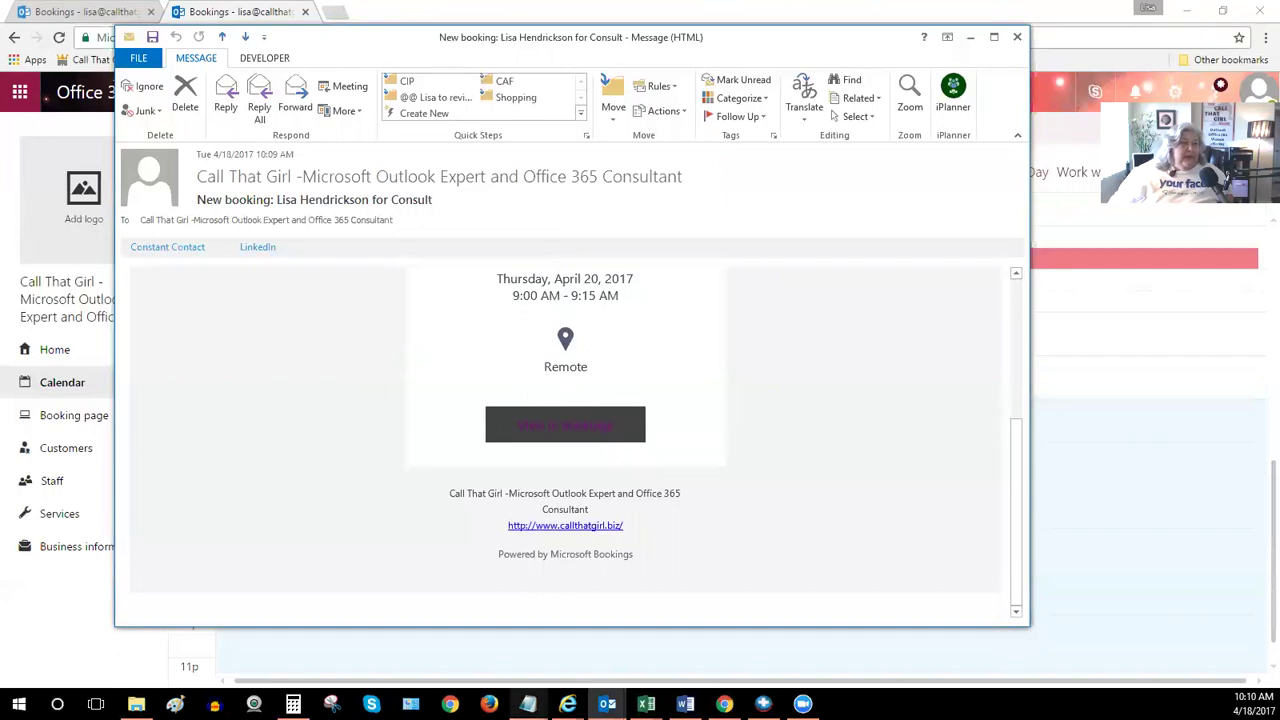
mouse_move(528, 703)
click(500, 617)
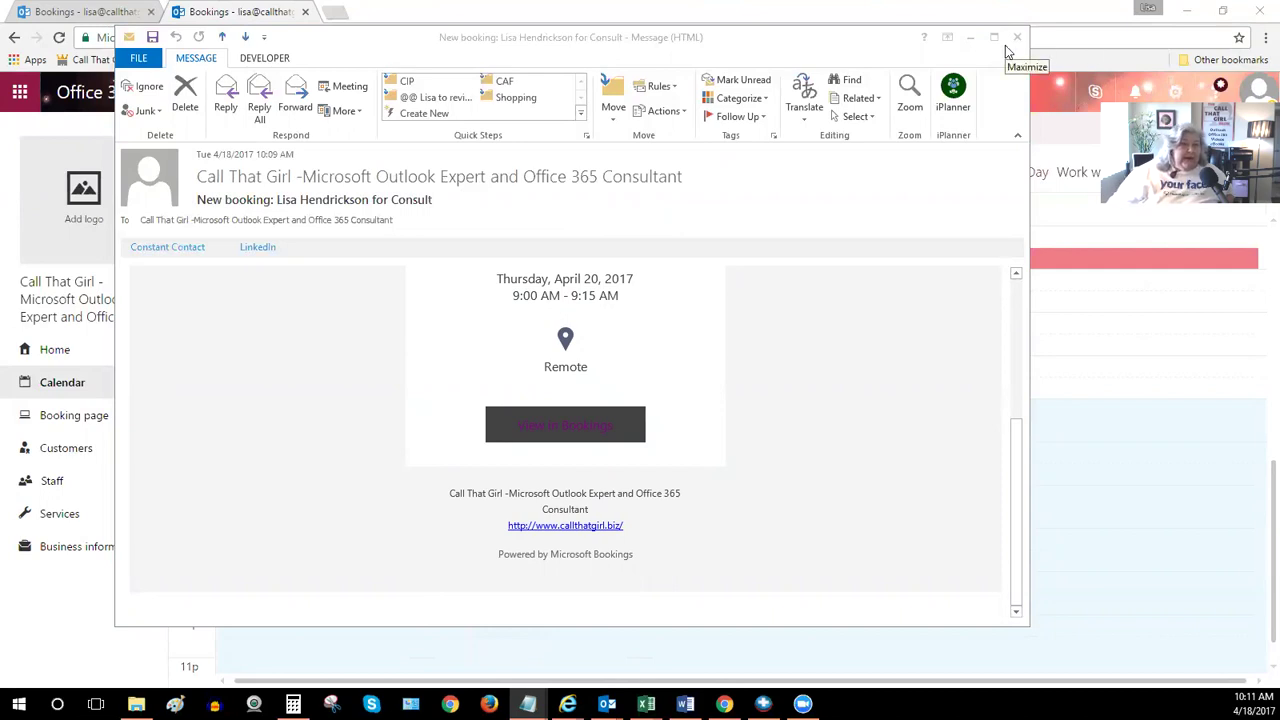
scroll(613, 333, up, 5)
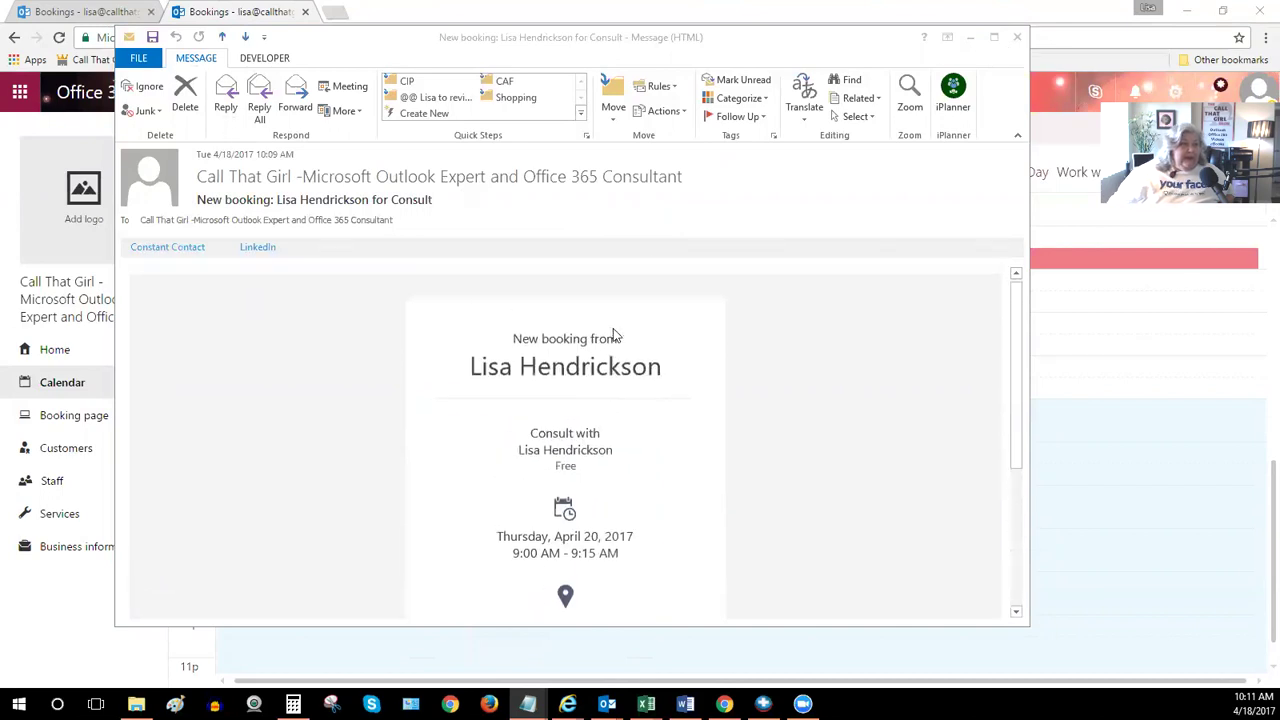
scroll(613, 335, down, 3)
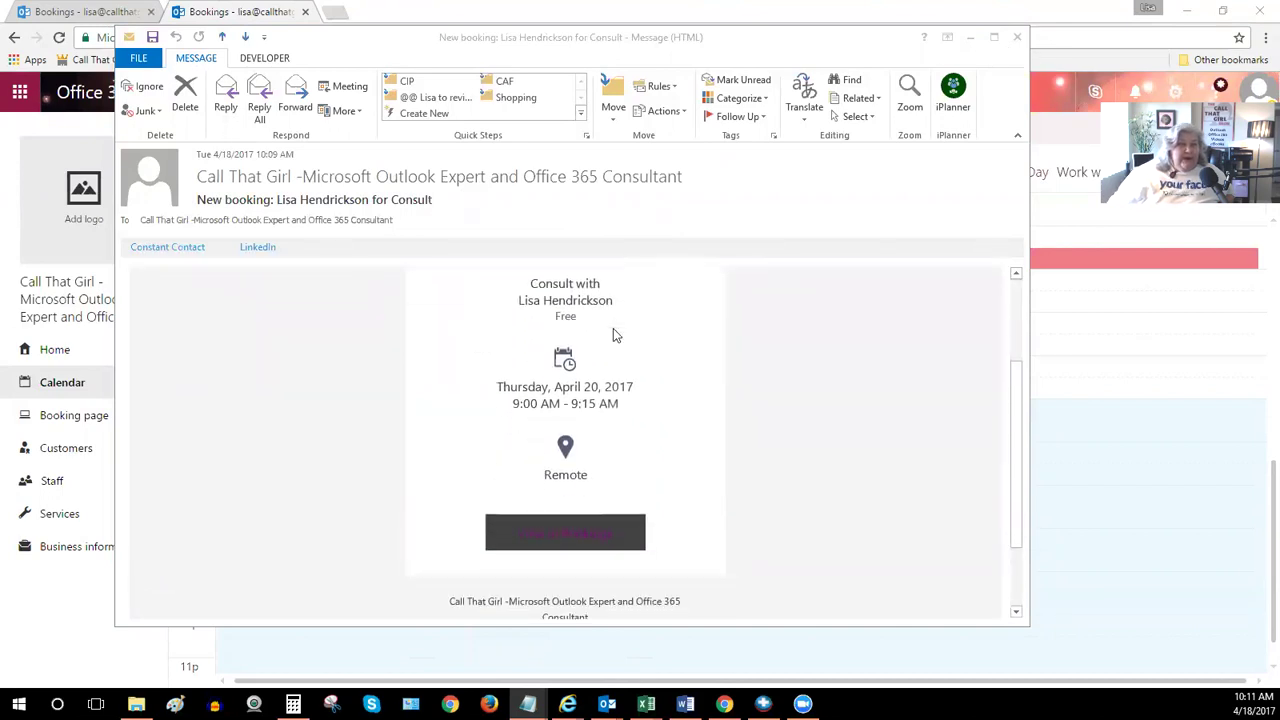
scroll(613, 335, down, 1)
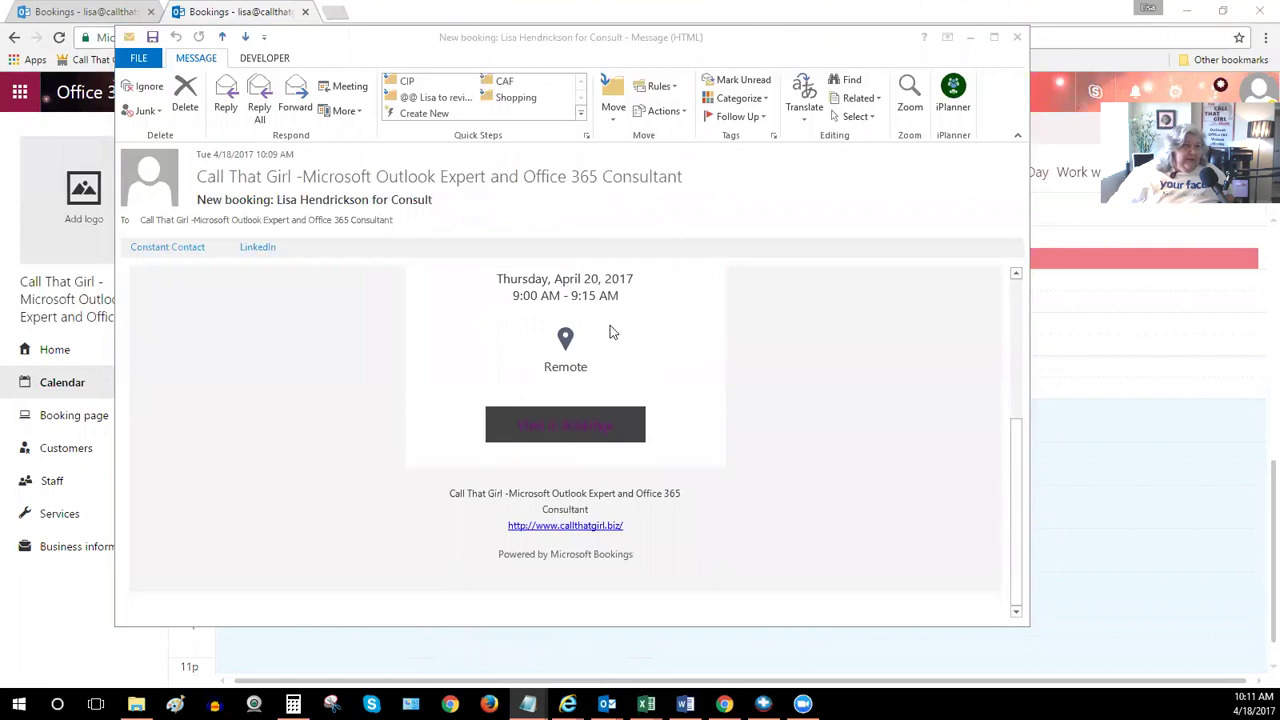
scroll(610, 331, up, 3)
scroll(610, 331, up, 2)
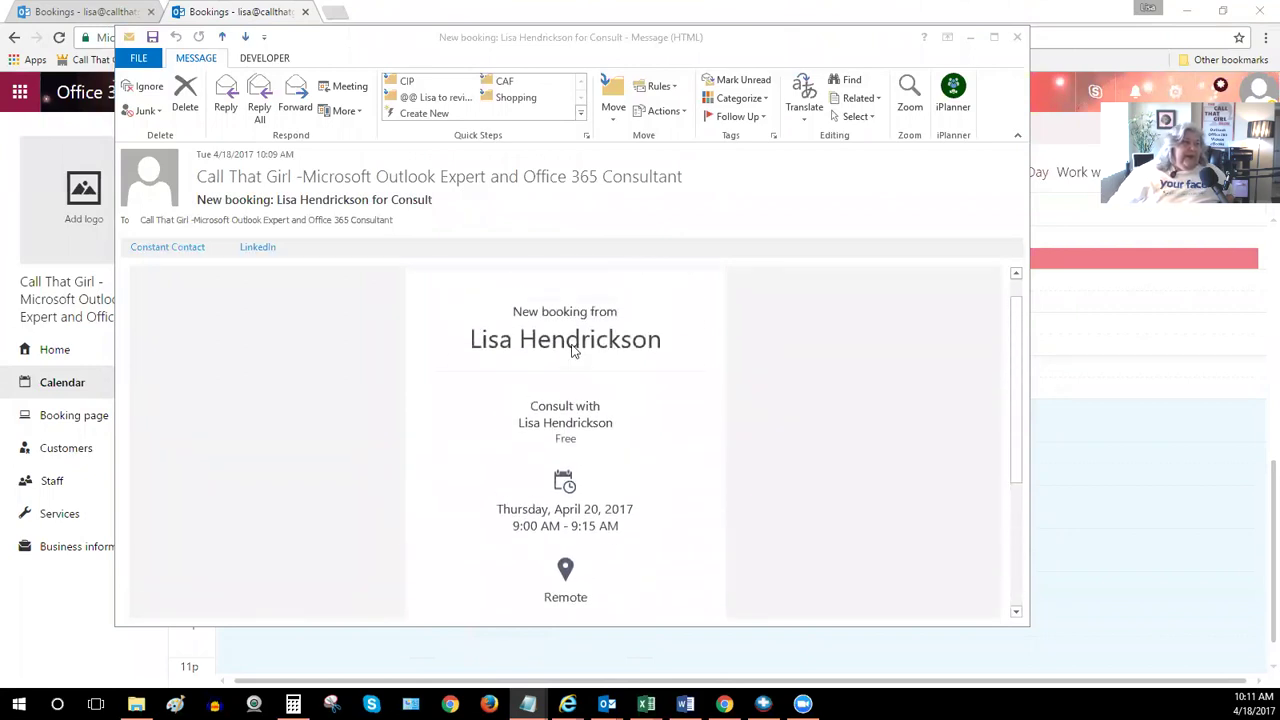